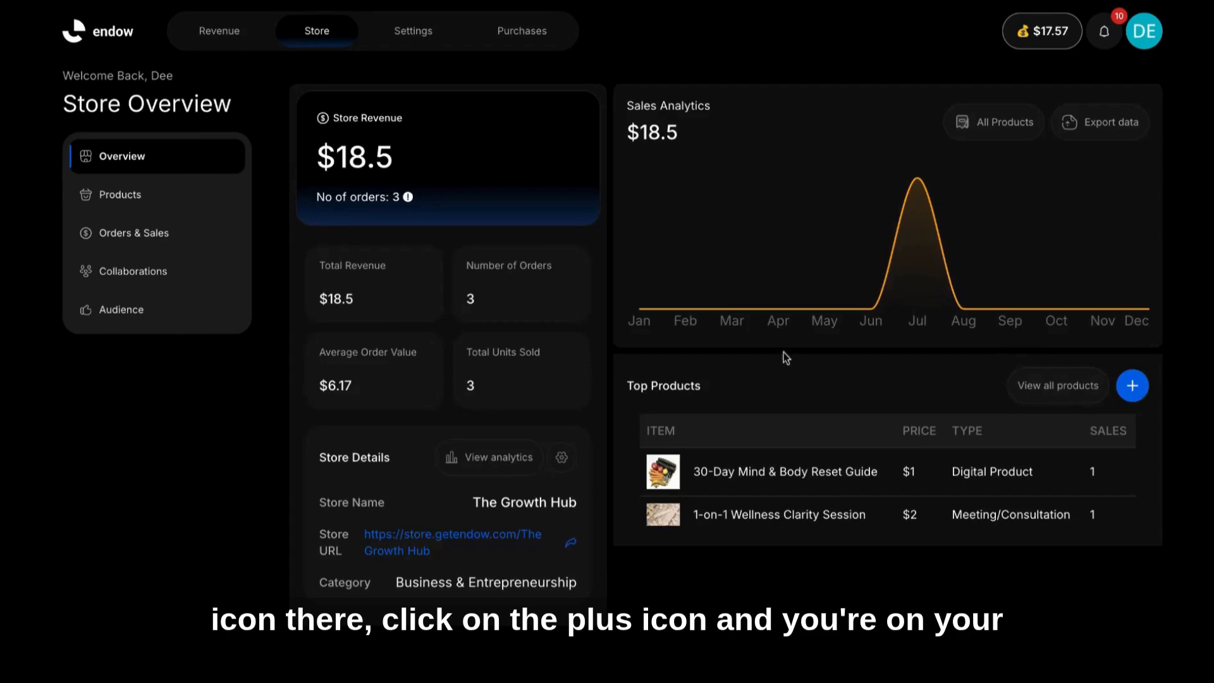
Step: Start adding a new Meeting / Consultation product from the store's Products page
click(111, 201)
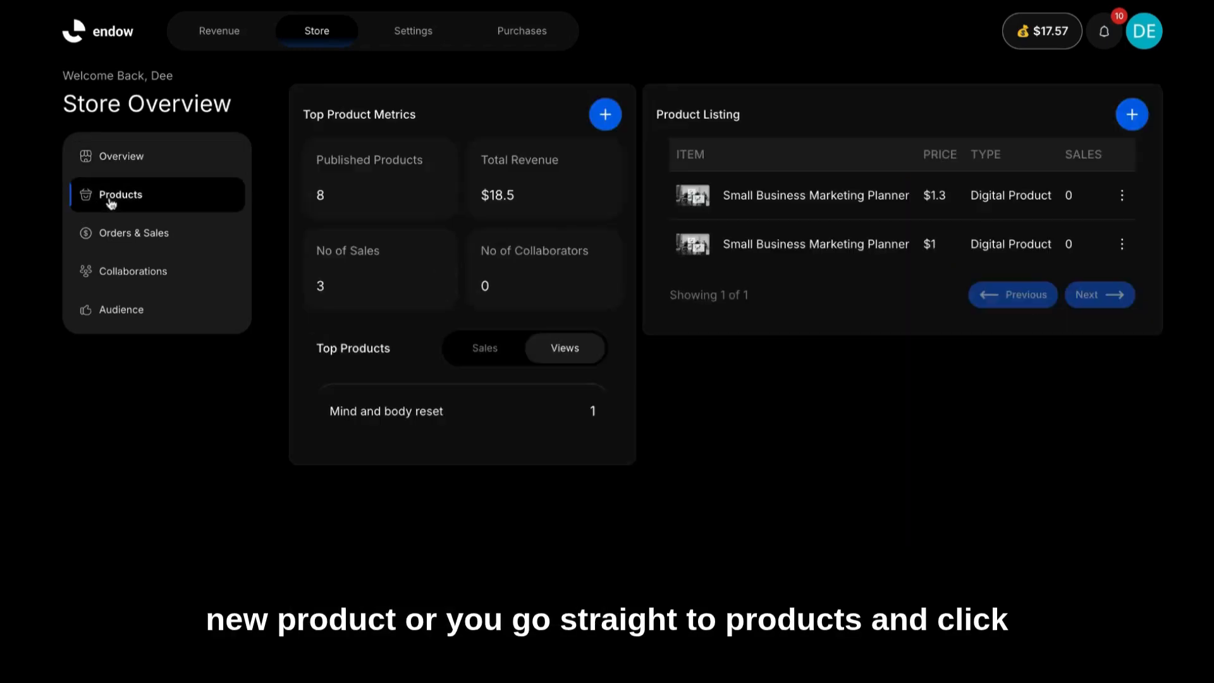
click(1131, 115)
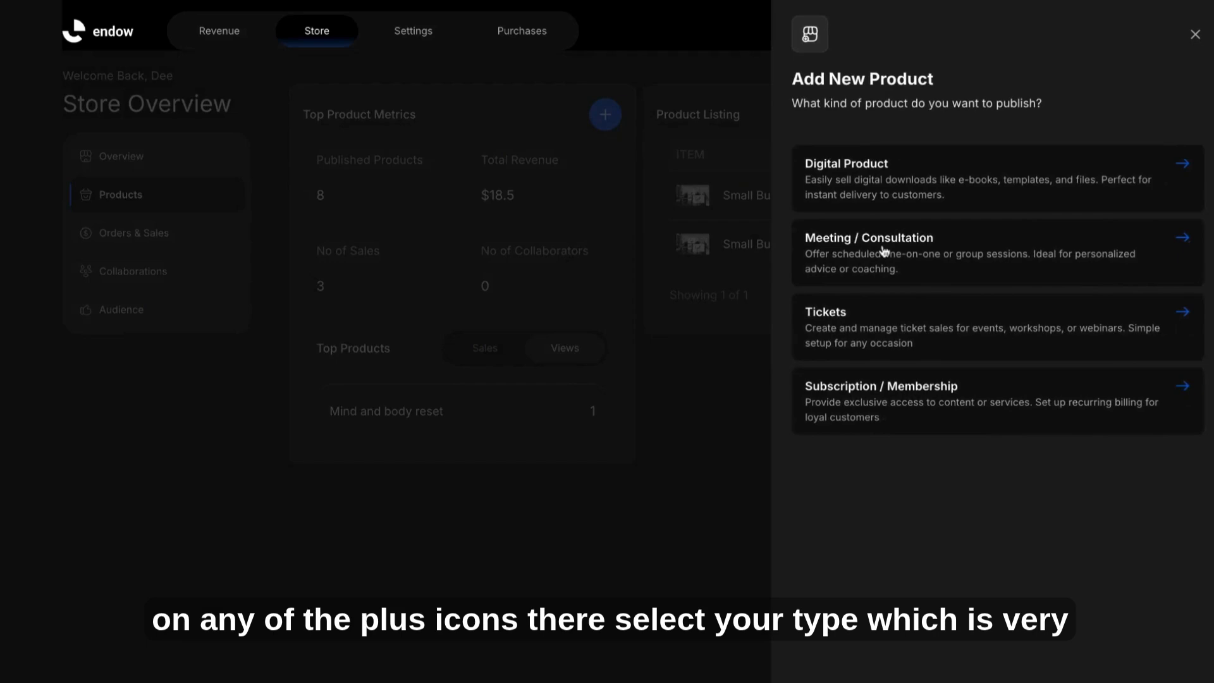
click(889, 261)
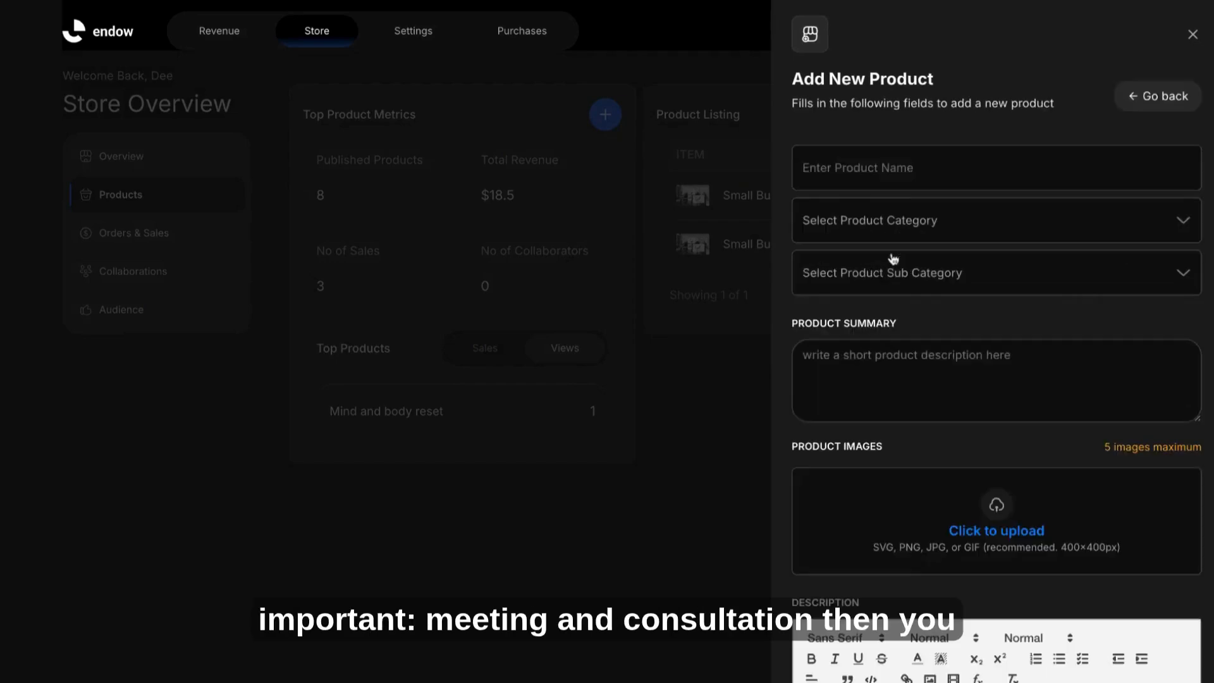
Step: Name the product 1-on-1 Business Strategy Session with category Business & Entrepreneurship and subcategory Business Strategy
text(1-on-1 Business Strategy Session)
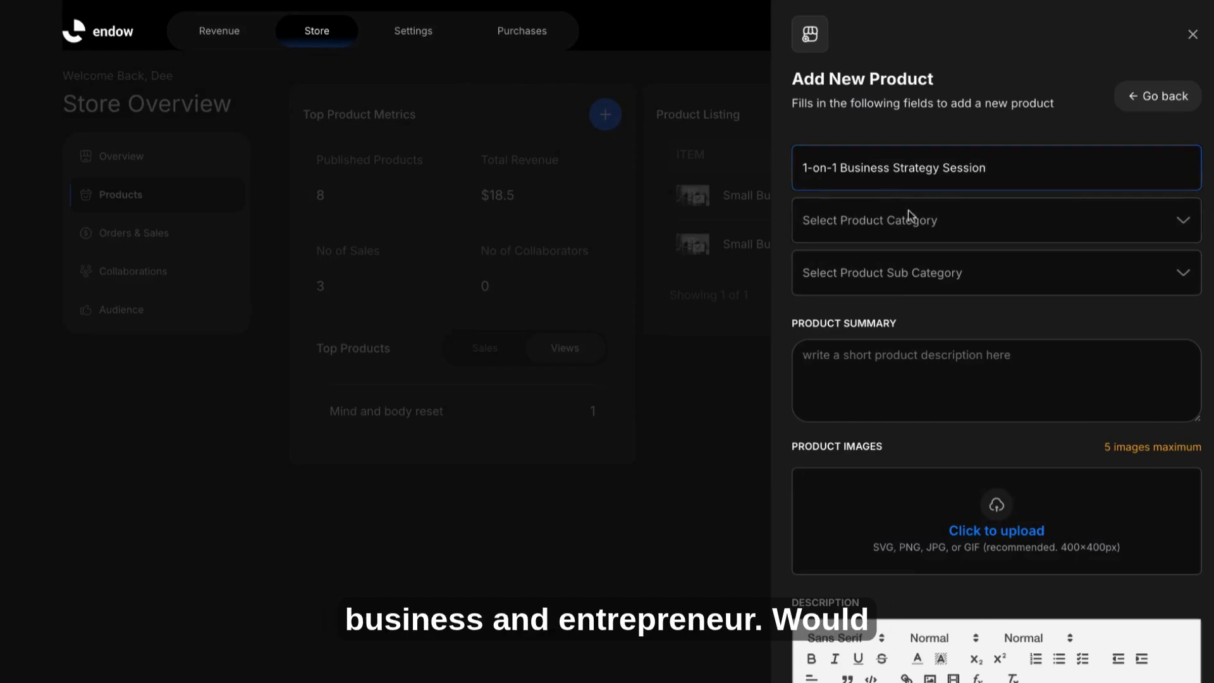
click(882, 278)
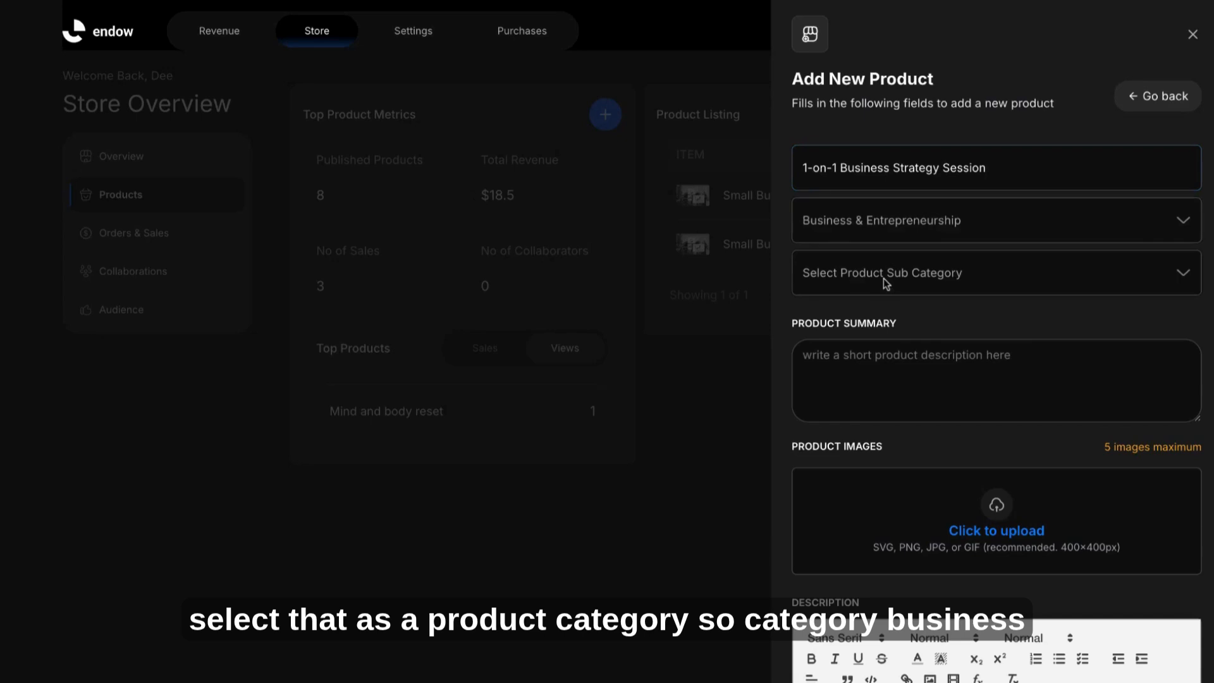
click(870, 339)
click(866, 350)
Step: Paste the product summary and delete its leading "Product Summary:" label
text(Product Summary: A focused 60-minute strategy call to review your current business challenges and create an actionable growth plan.)
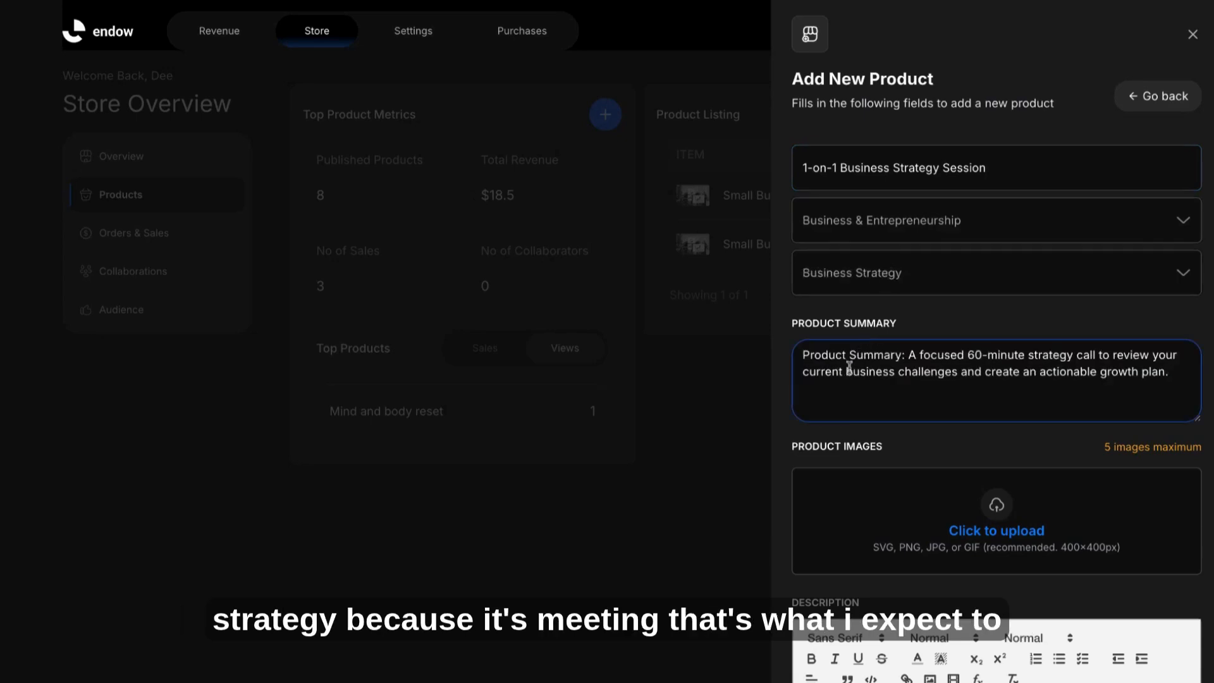
drag(907, 357, 773, 353)
key(BackSpace)
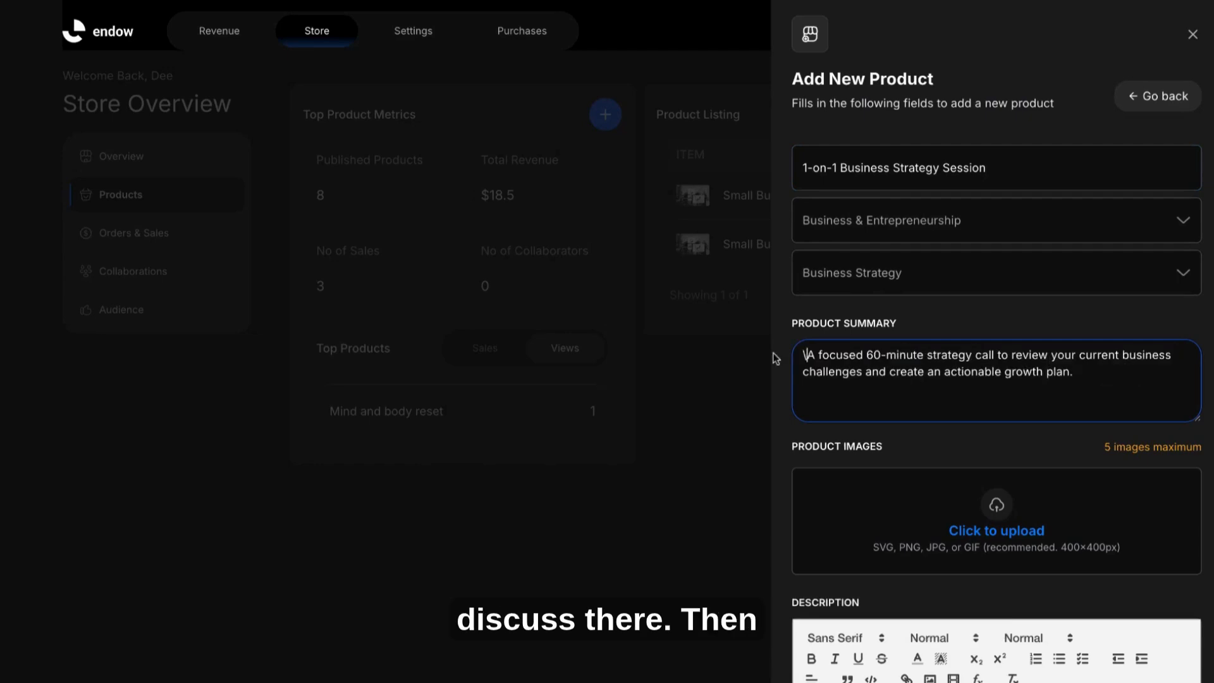
Step: Paste the session description with its list of included items into the description editor
scroll(796, 401, down, 4)
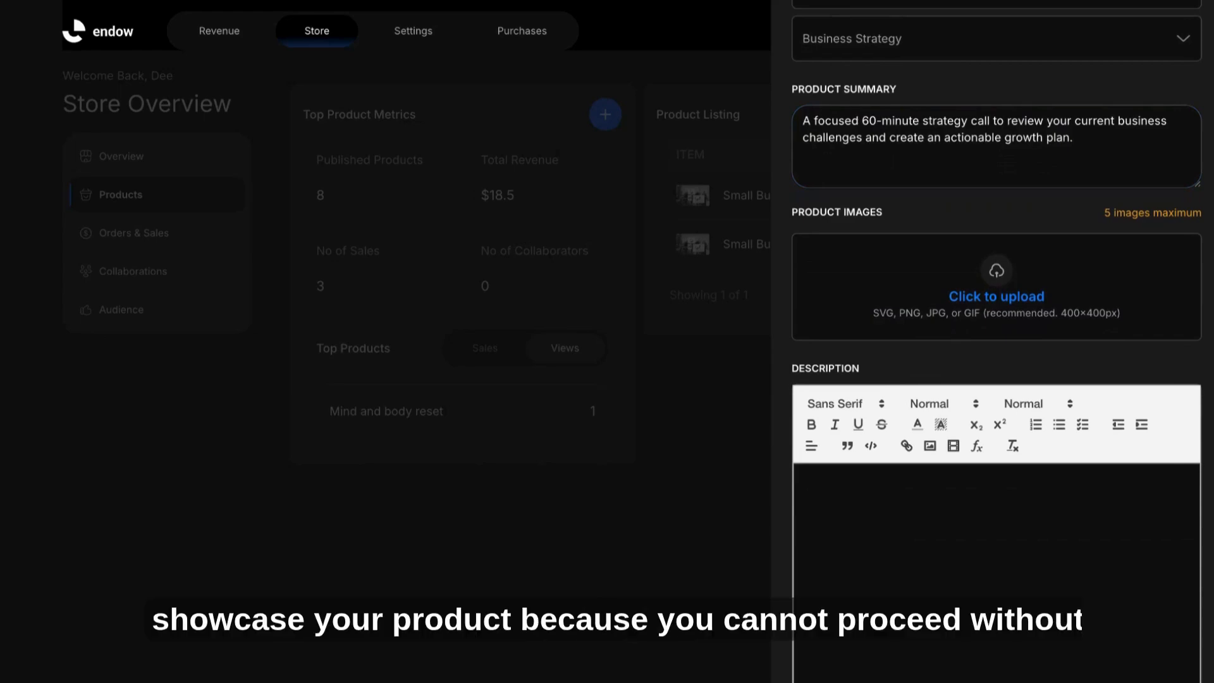
scroll(947, 350, down, 2)
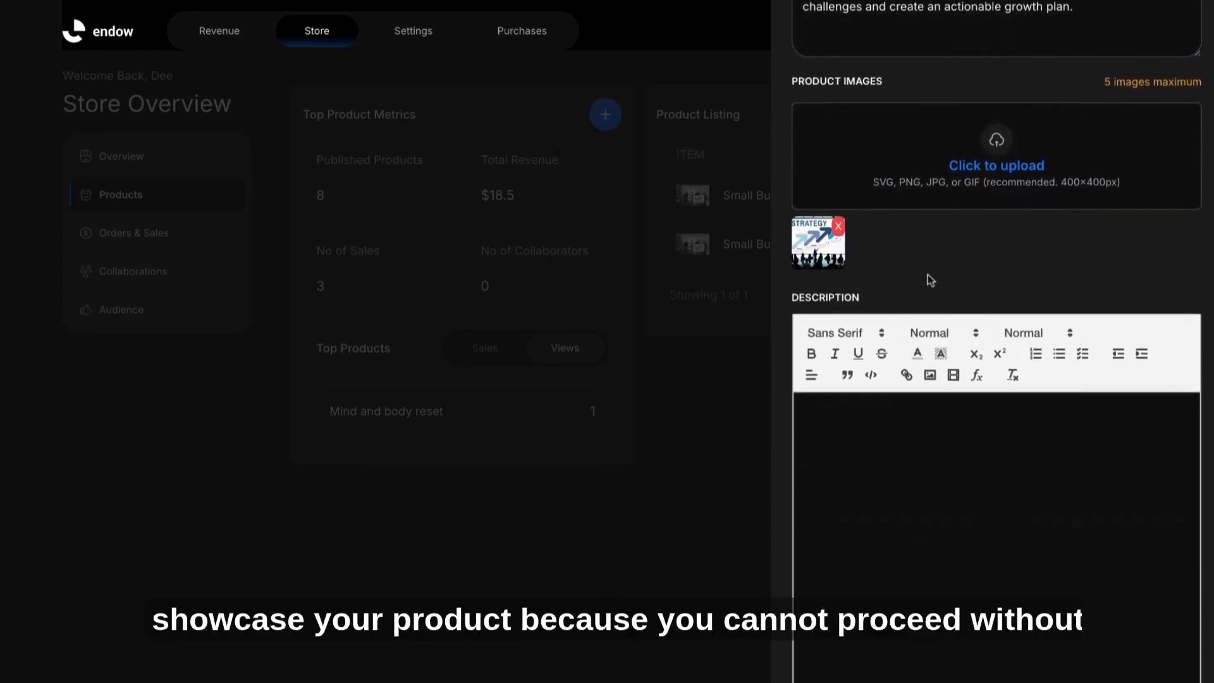
scroll(930, 276, down, 1)
click(875, 426)
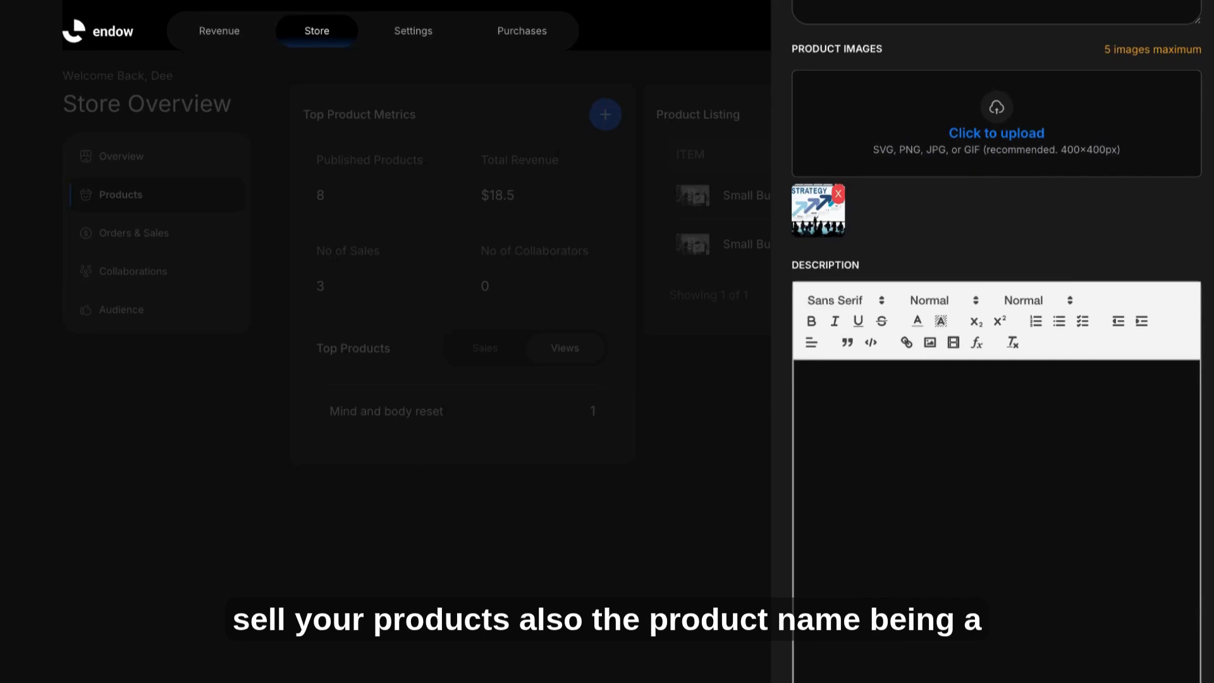
text(Get personalized, hands-on advice for your business. This call is perfect for tackling challenges in marketing, operations, or scaling. Includes: Pre-call questionnaire Zoom/Google Meet link Action plan sent after session)
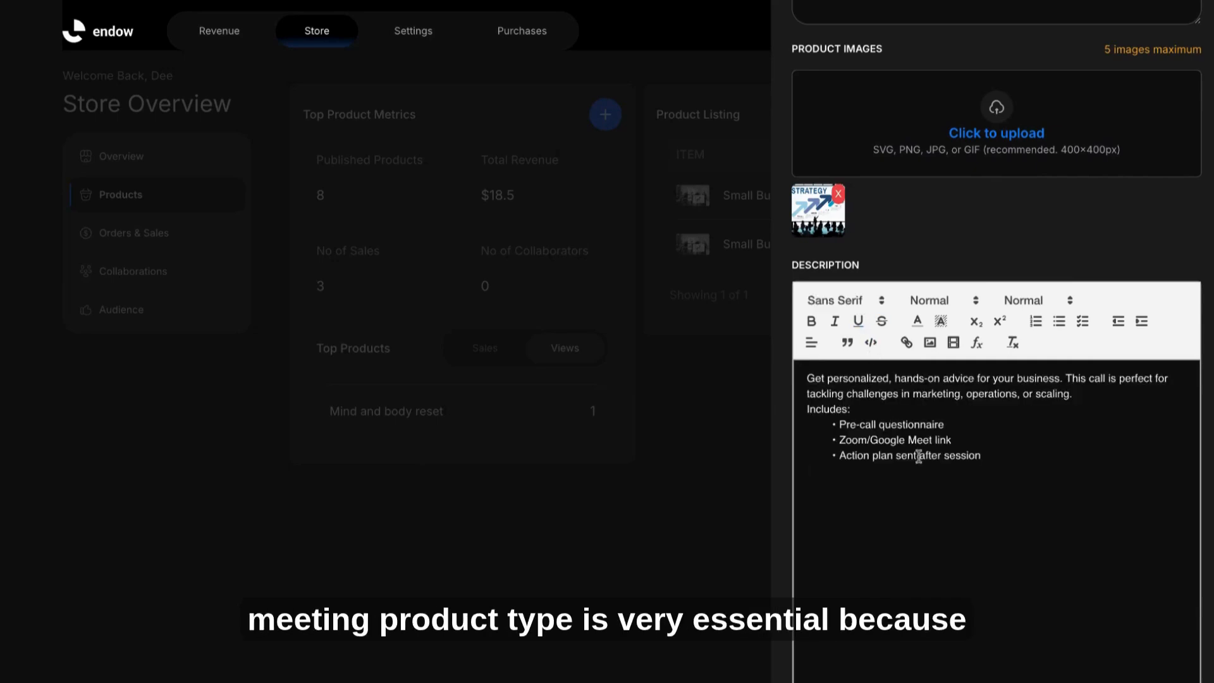
Step: Change the whole description's font to Monospace
key(ctrl+a)
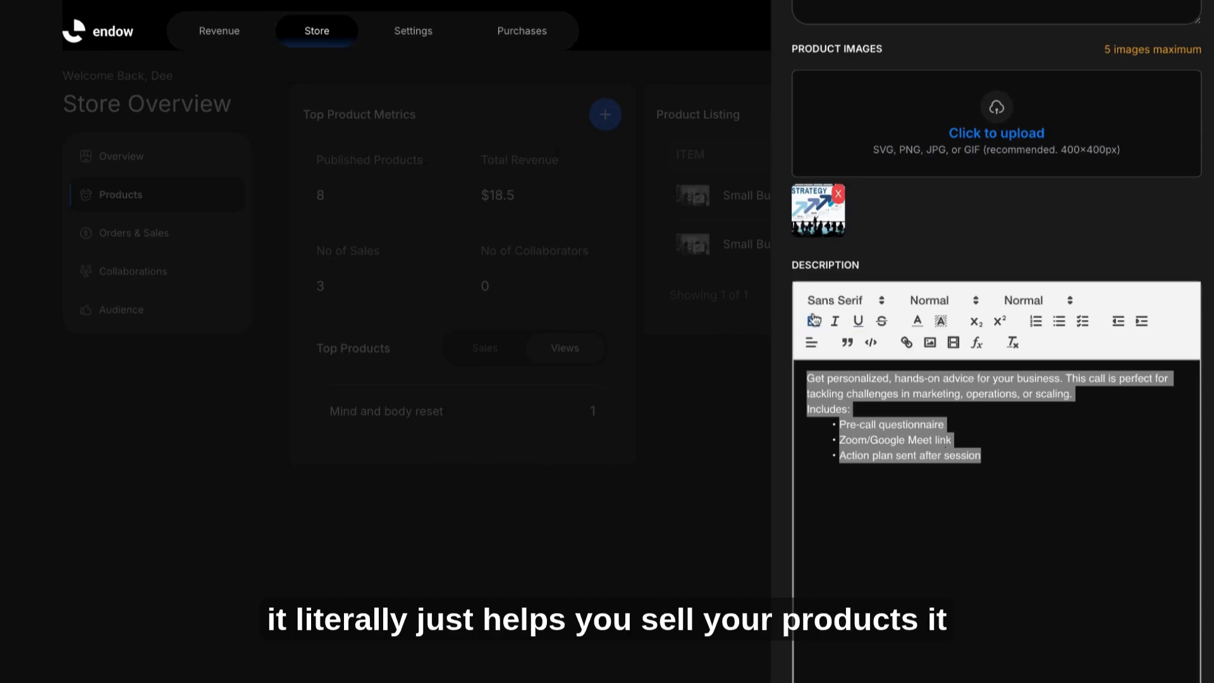
click(862, 302)
click(839, 379)
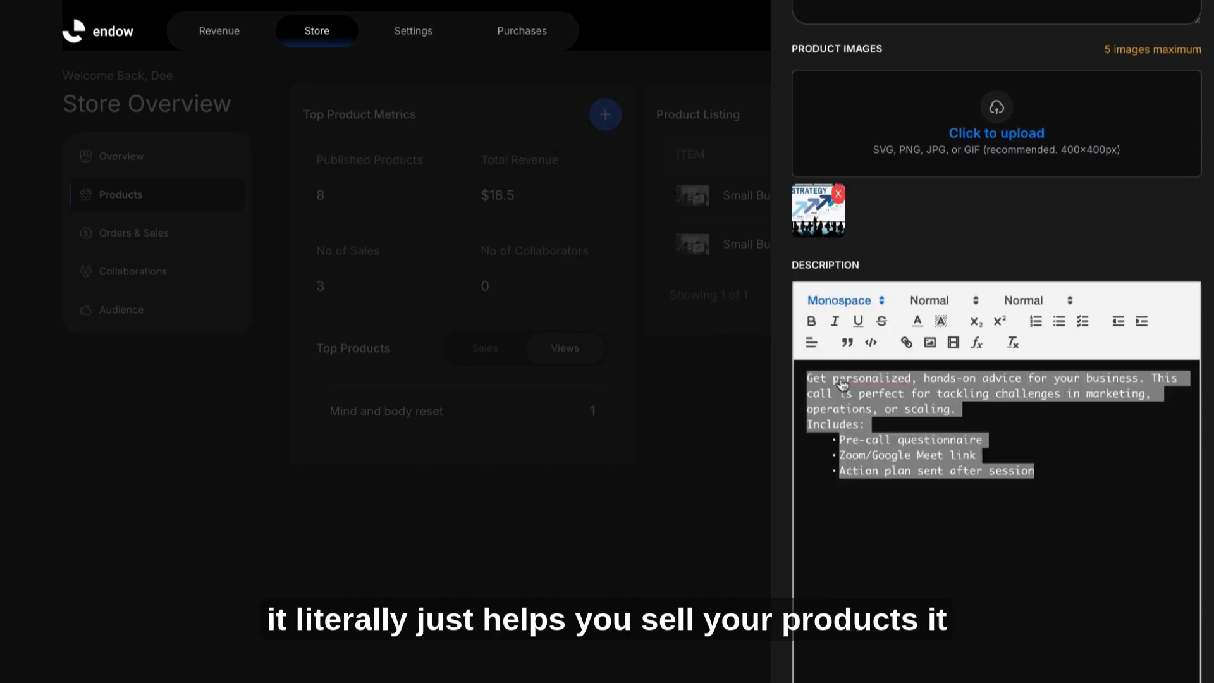
click(987, 505)
Step: Keep Single payment as the payment type and set the sale price to 2 USD
scroll(1056, 395, up, 6)
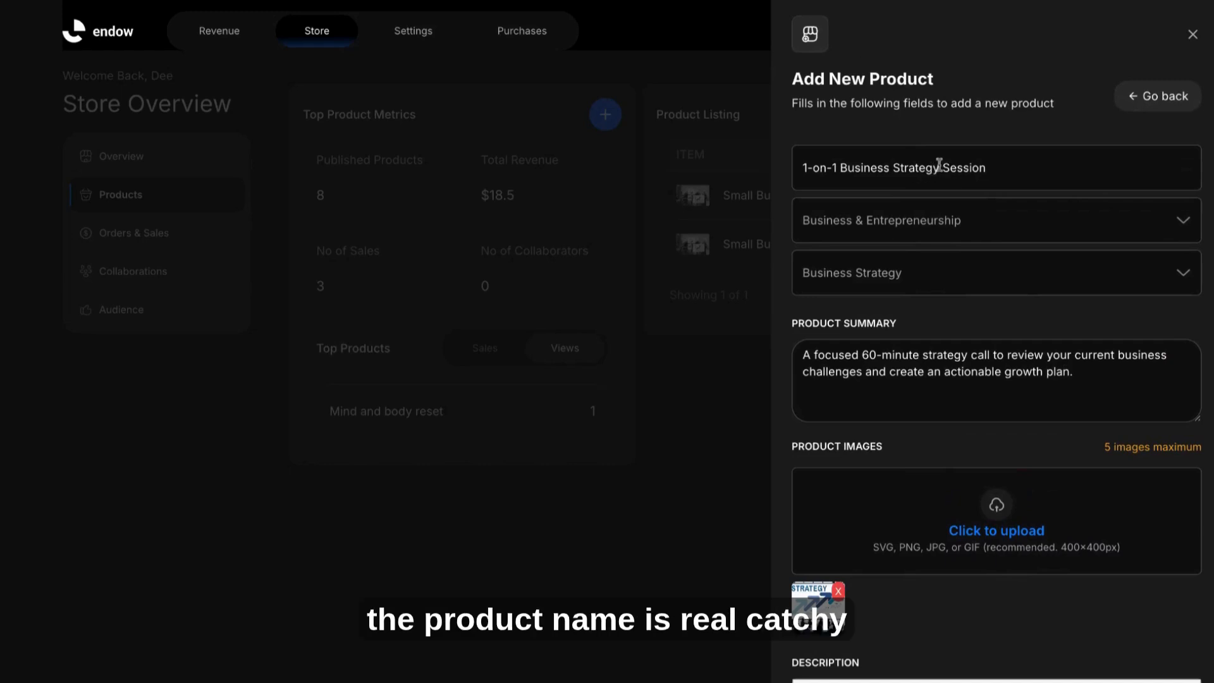
scroll(943, 313, down, 5)
scroll(916, 469, down, 4)
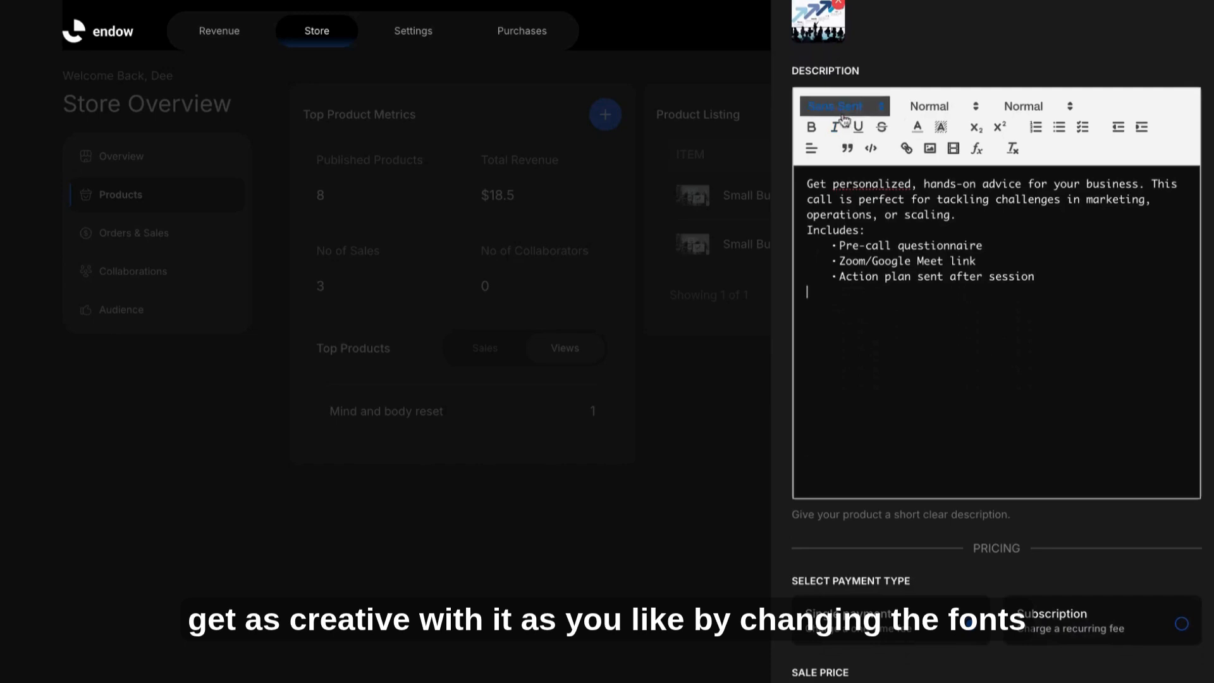
scroll(999, 278, down, 2)
scroll(981, 292, down, 2)
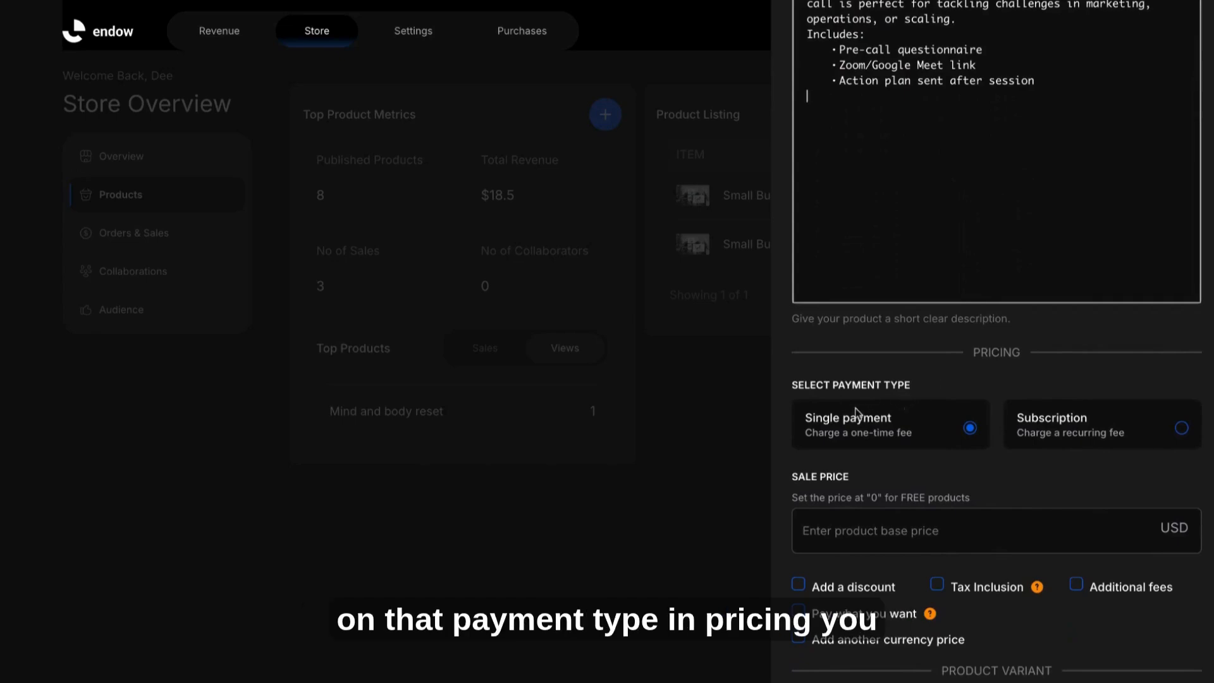
scroll(873, 431, down, 1)
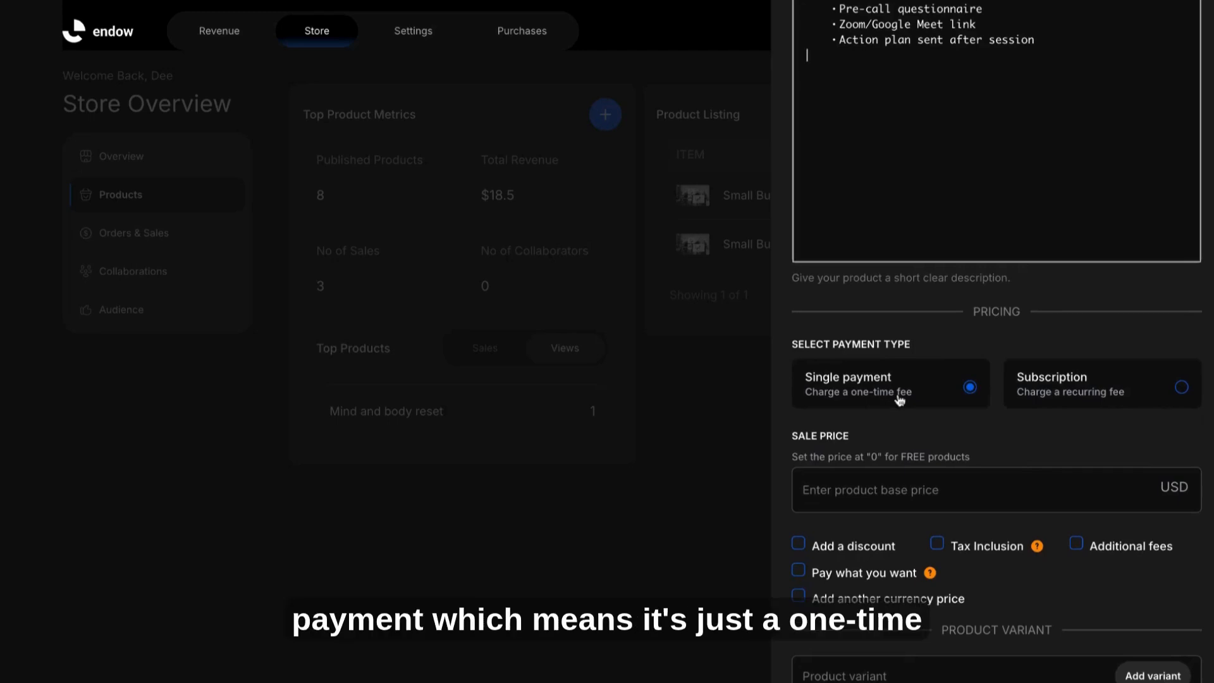
click(1055, 400)
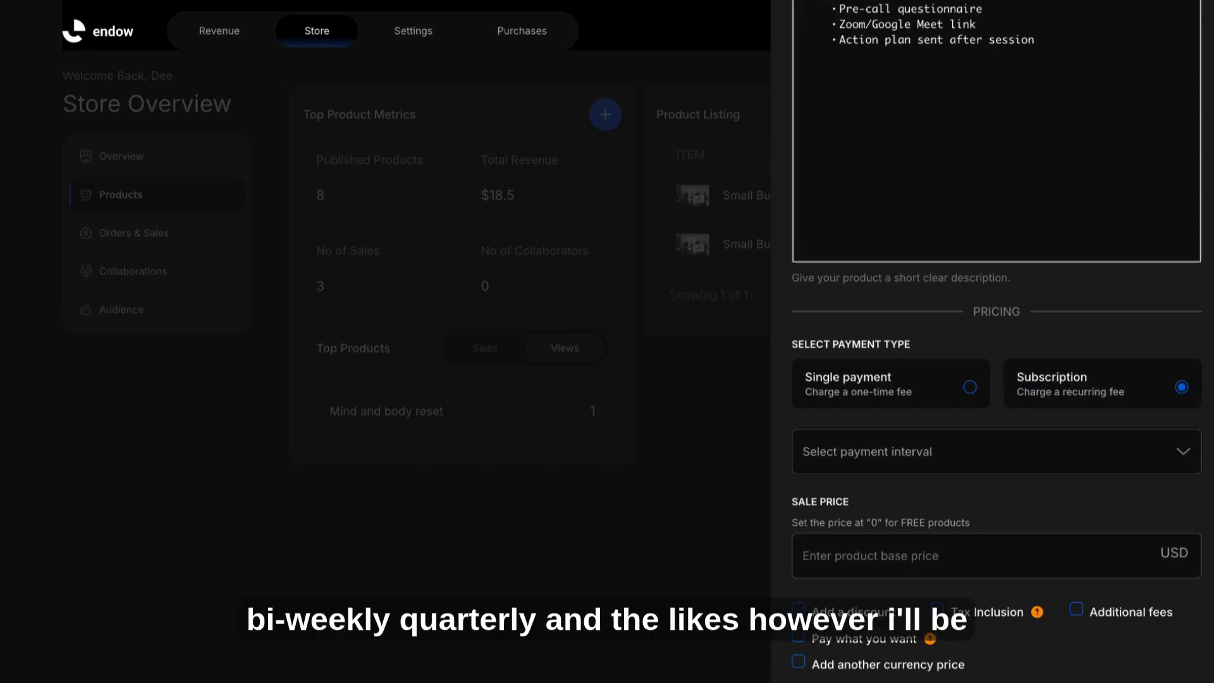
click(967, 393)
click(899, 492)
text(2)
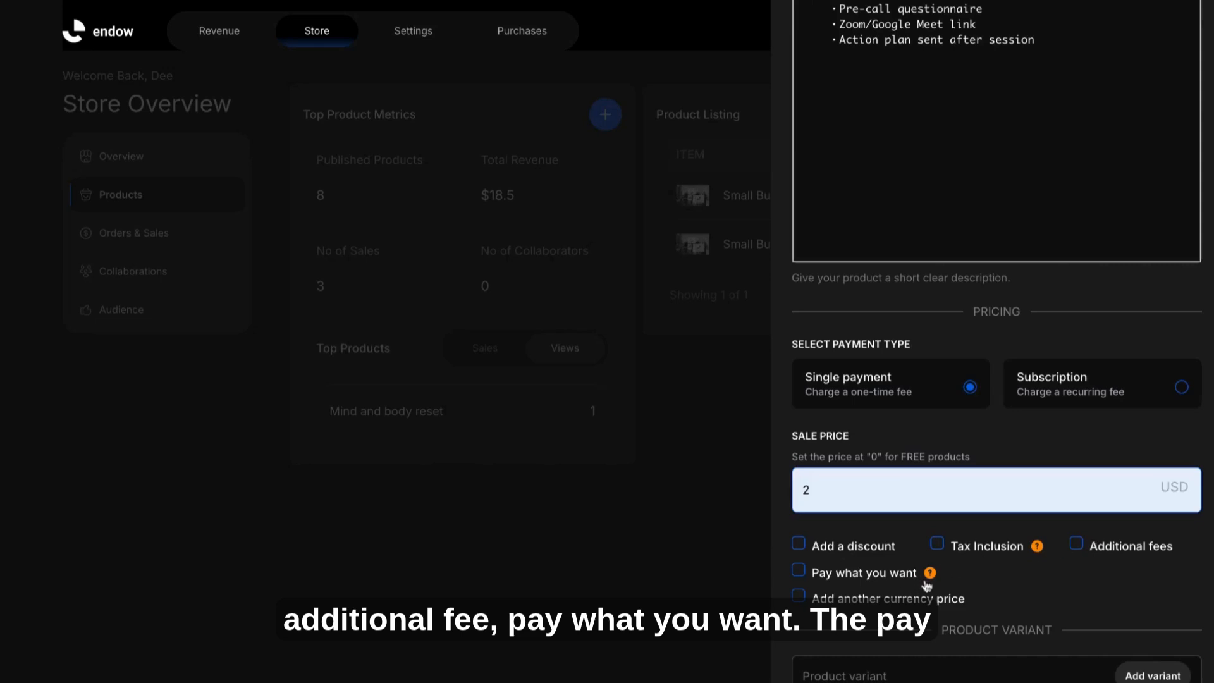
Step: Examine the help notes for the Pay what you want and Tax Inclusion pricing options
mouse_move(929, 574)
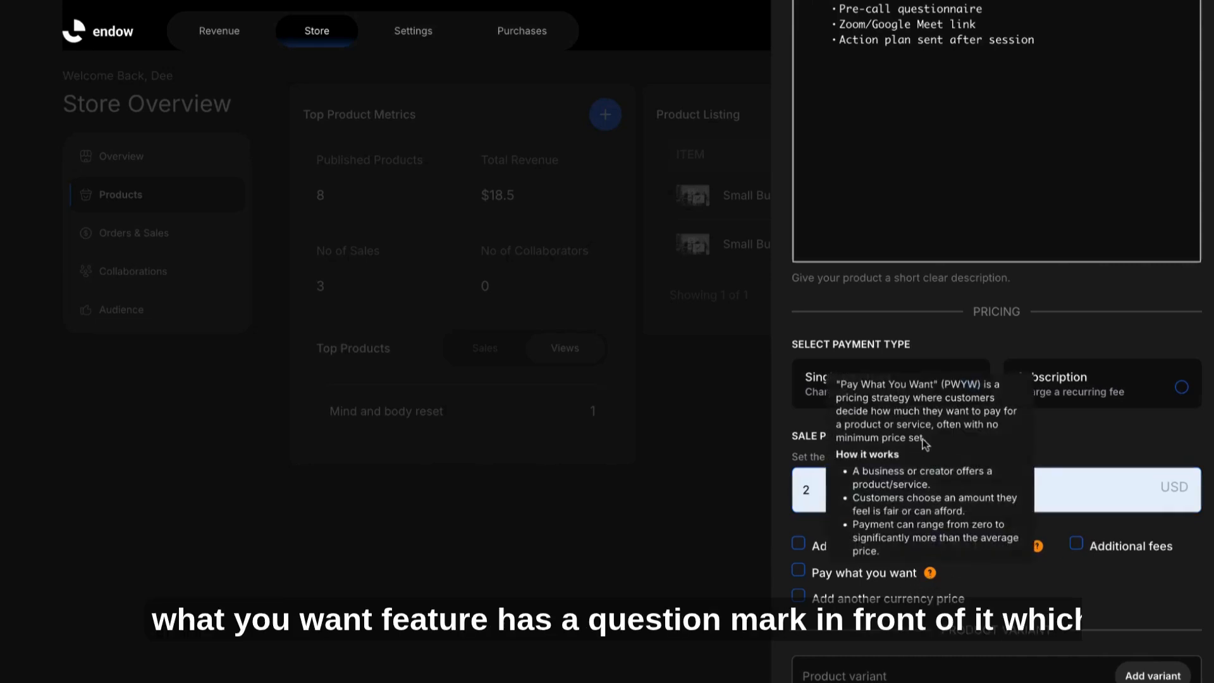
mouse_move(1036, 547)
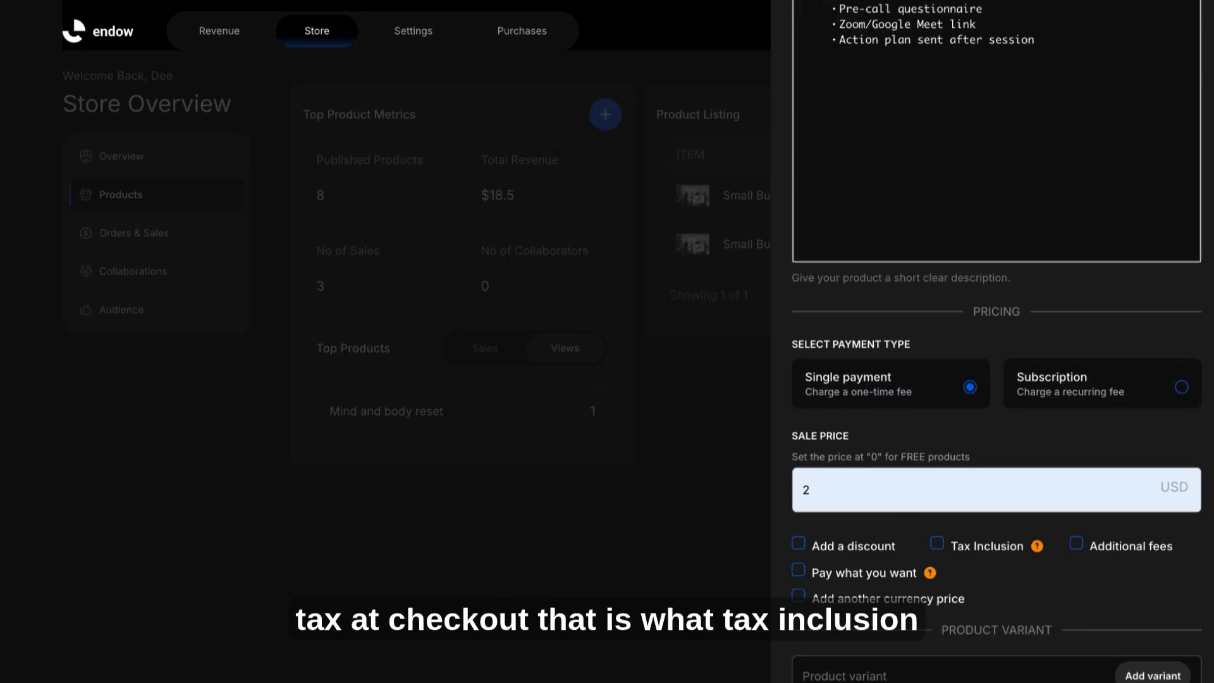
Step: Add a product variant named Deep Dive Session
scroll(930, 523, down, 3)
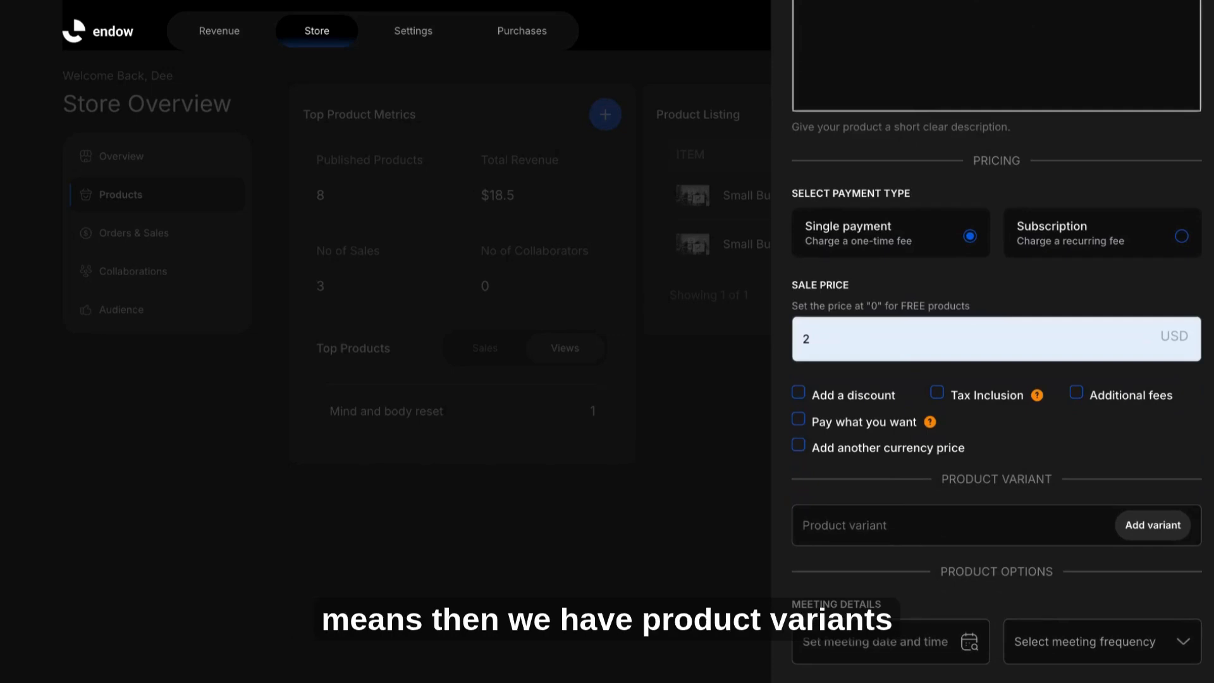
click(1151, 525)
click(894, 99)
text(Starter S)
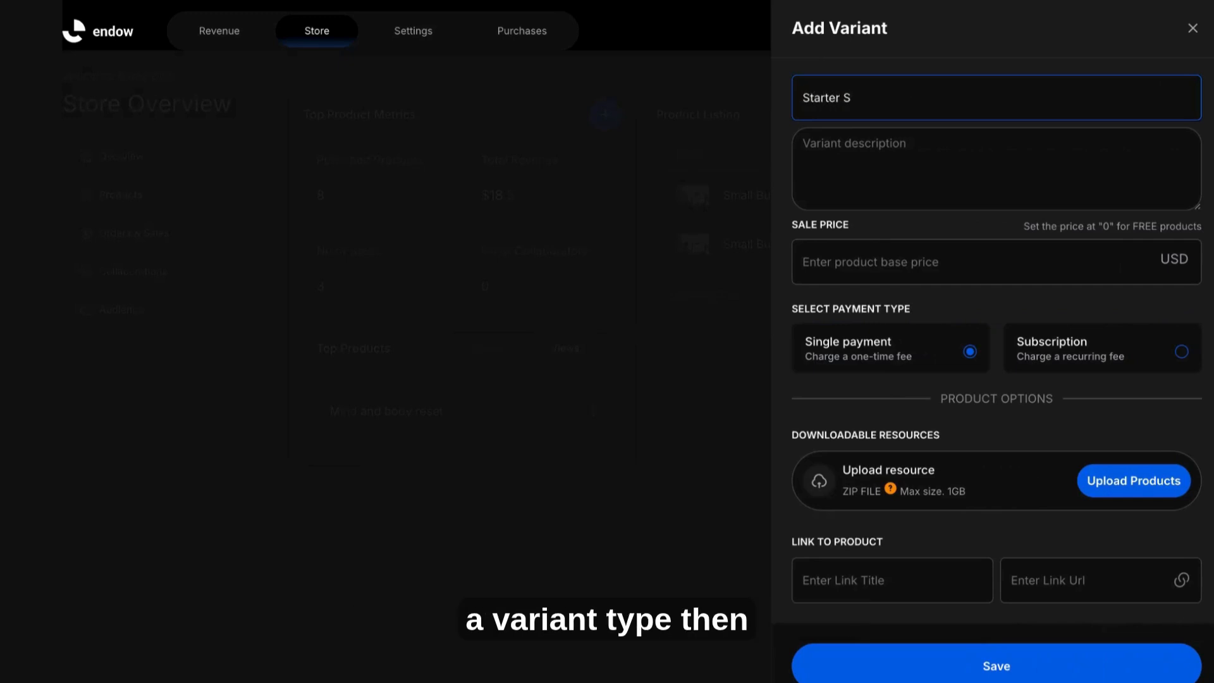
triple_click(832, 99)
text(Deep)
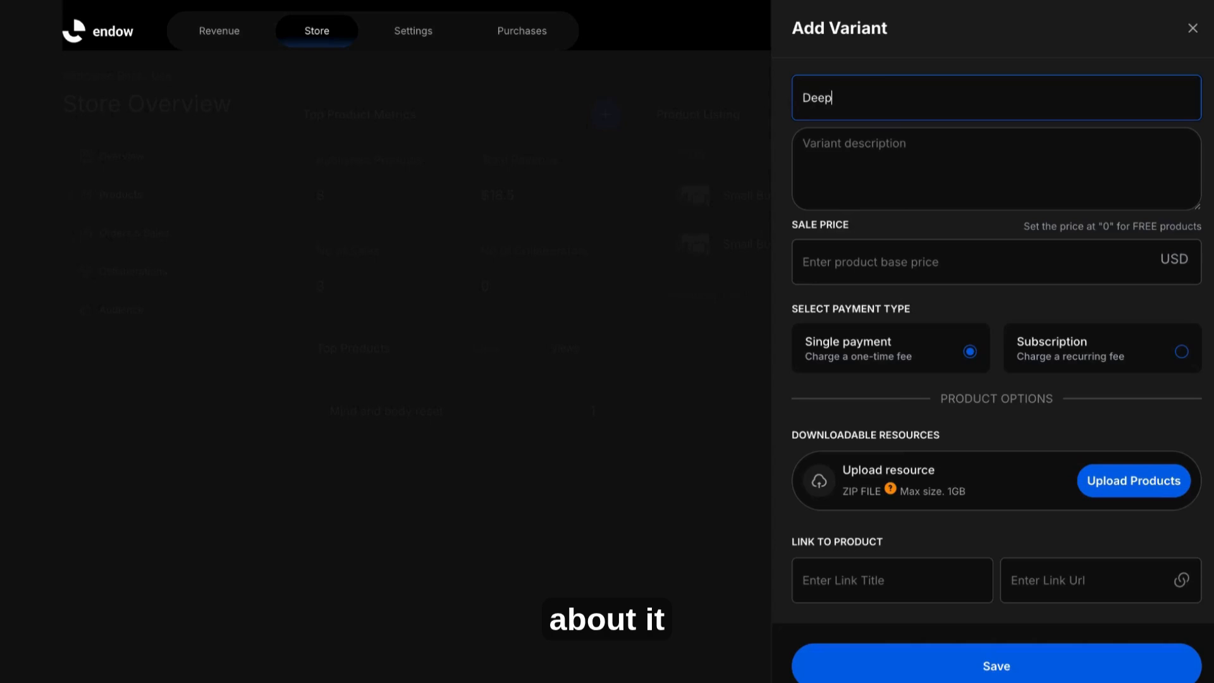
text( Dive Sessio)
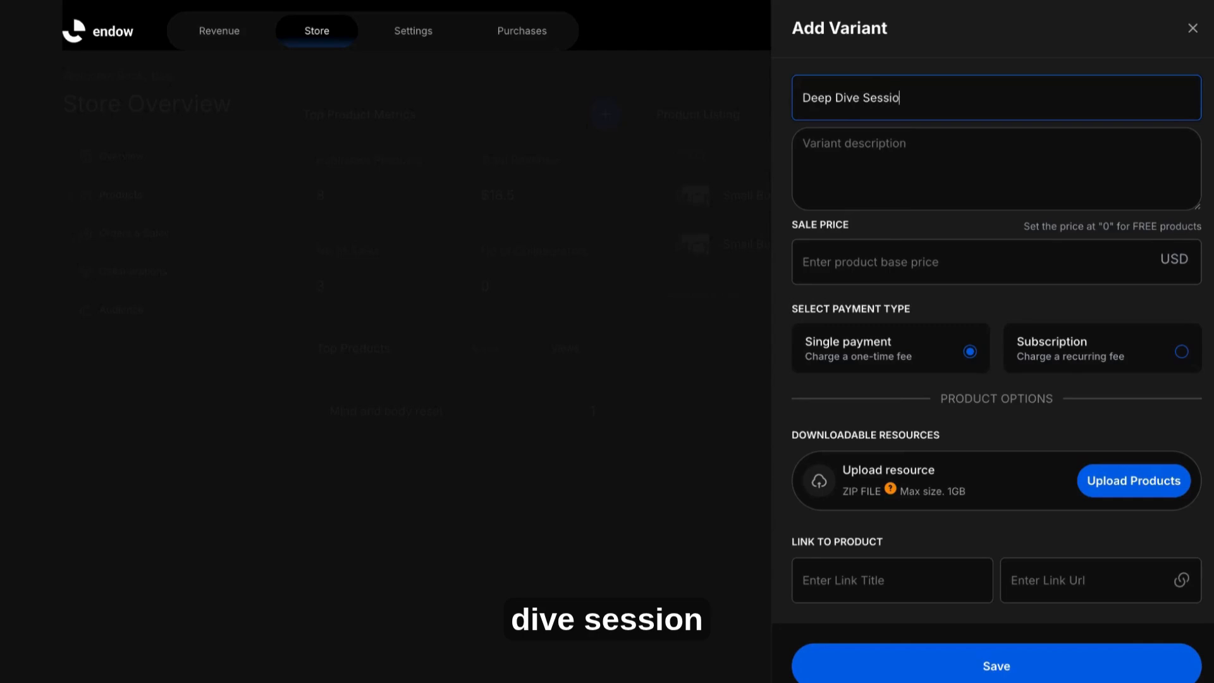
text(n)
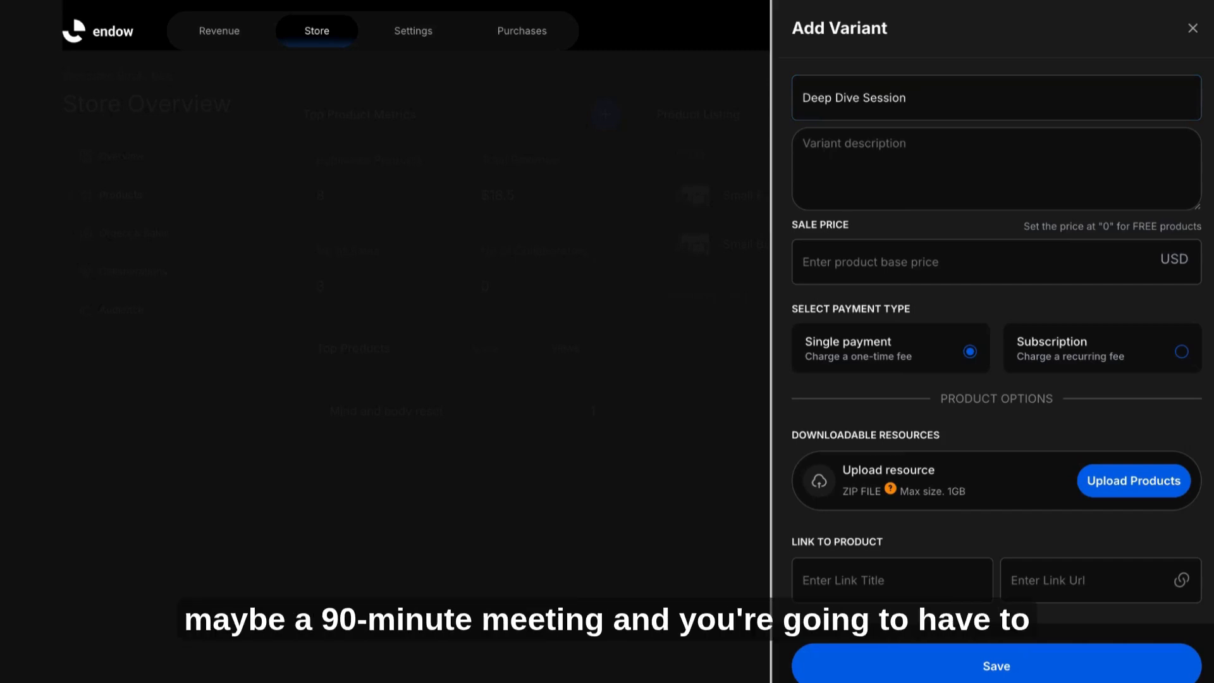
Step: Describe the variant as "90 mins with extra tips on business strategy"
click(948, 161)
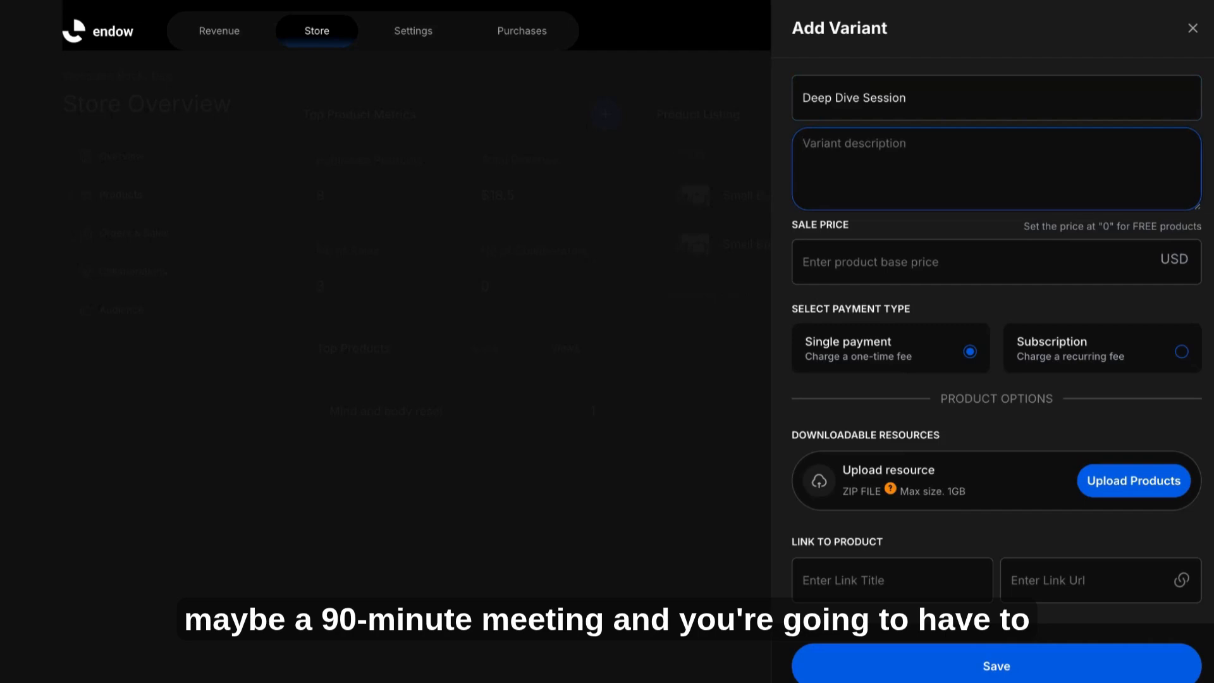
text(90)
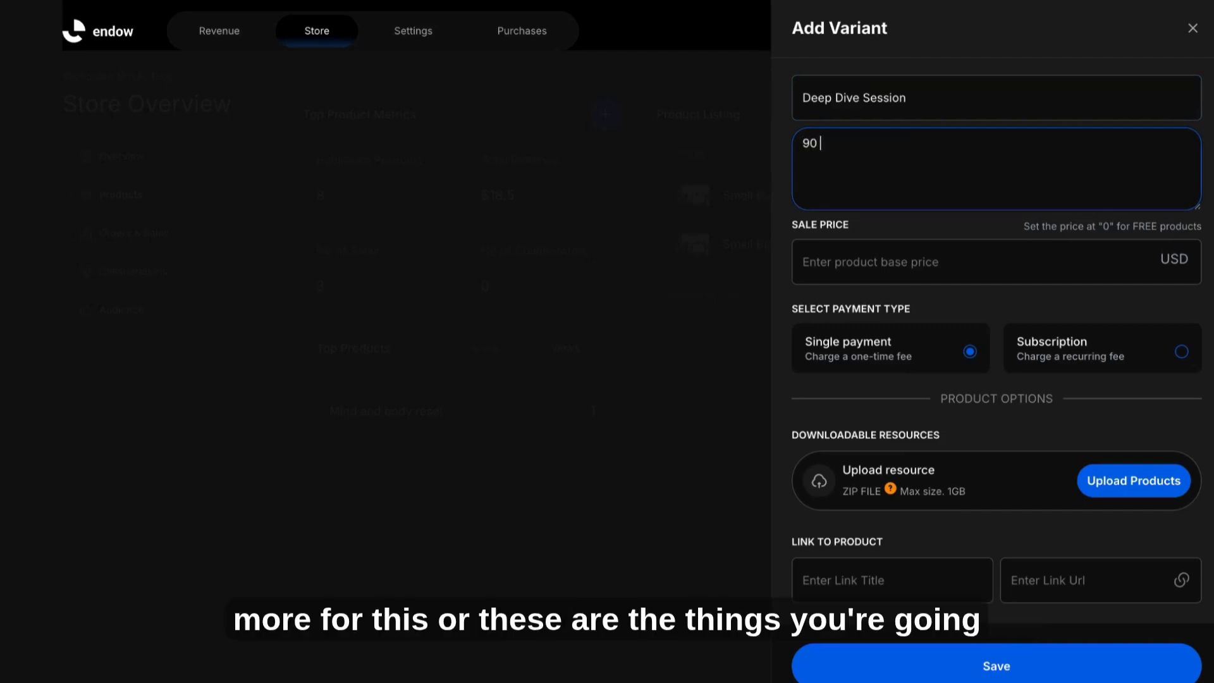
text( mins w)
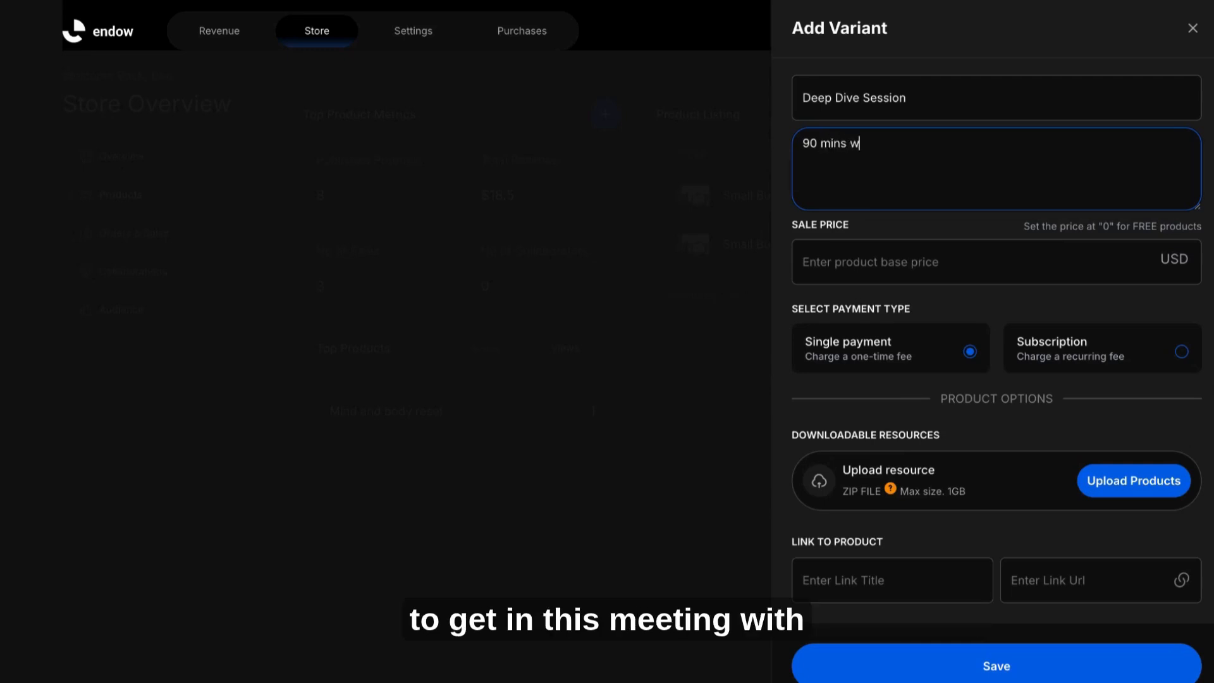
text(ith ext)
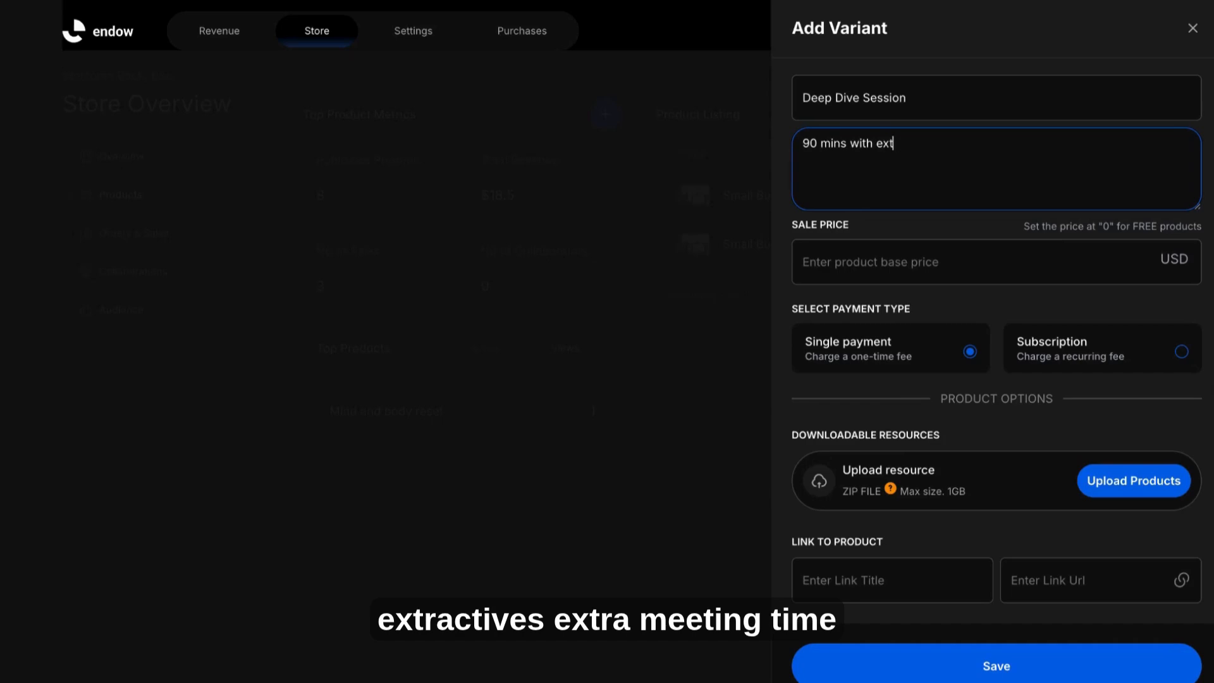
text(ra tips )
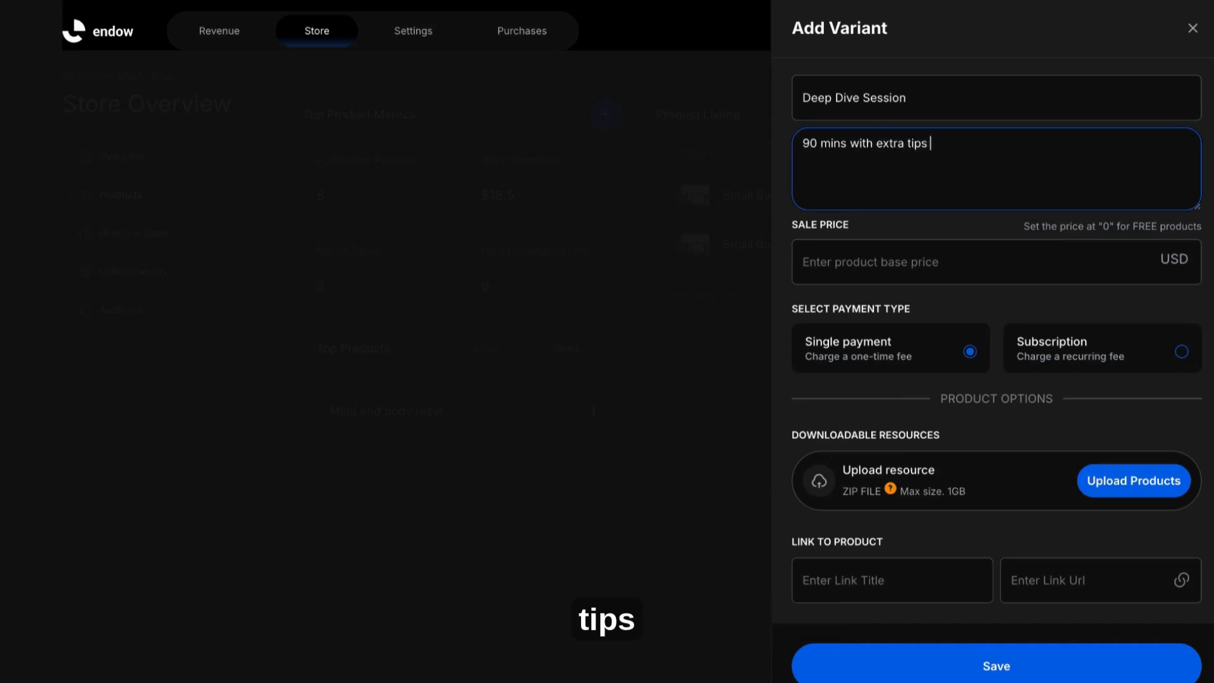
text(on busin)
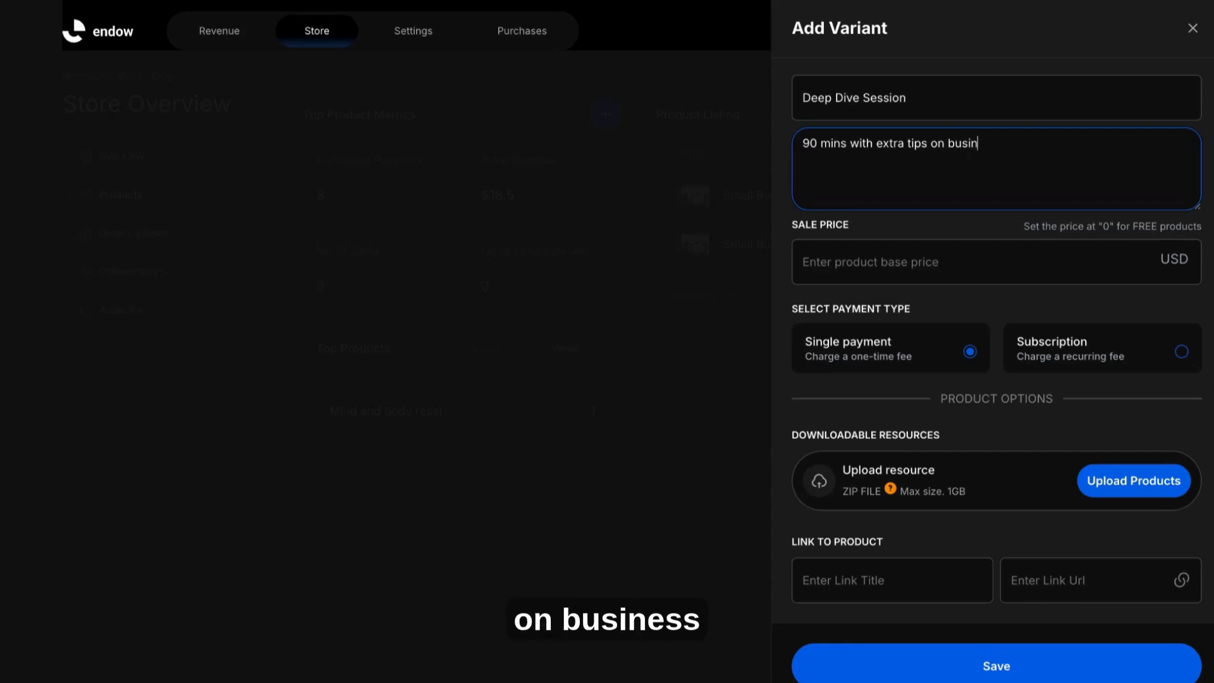
text(ess stra)
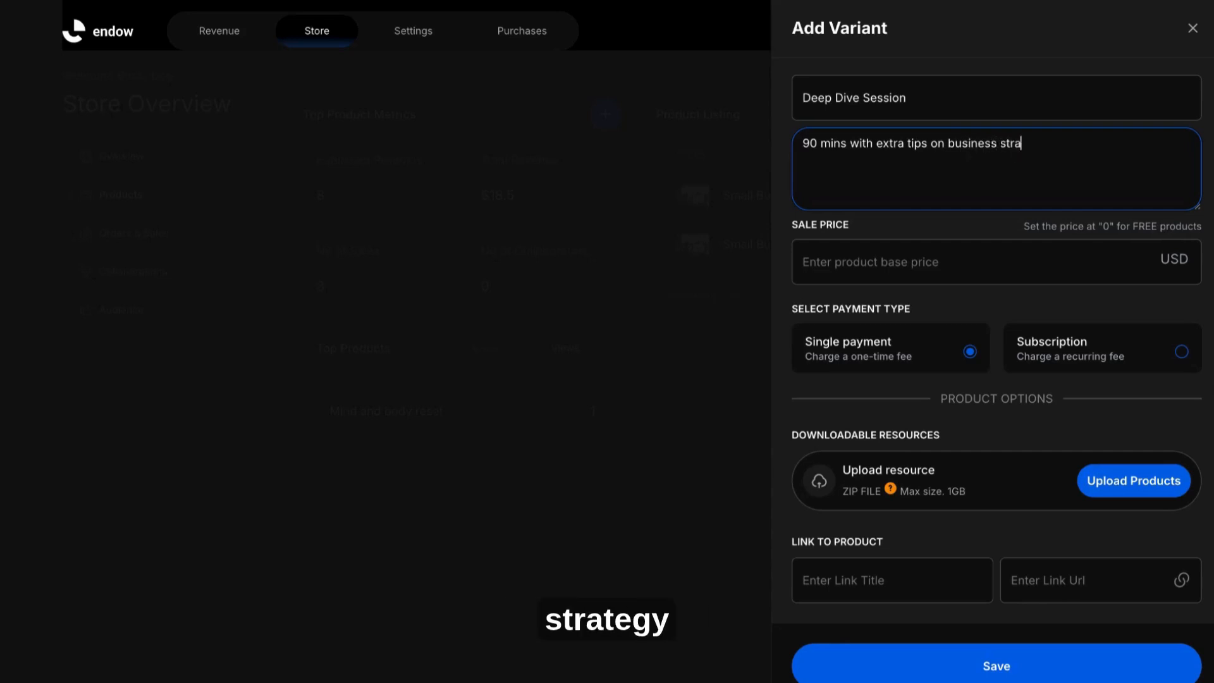
text(tegy)
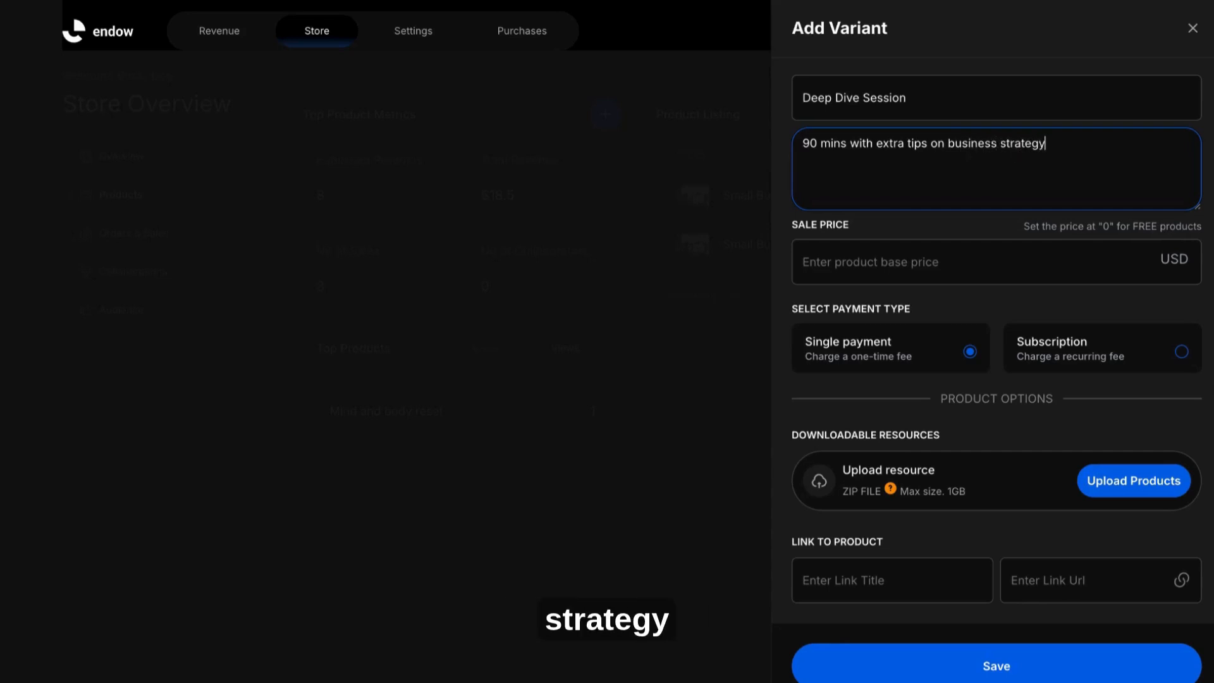
Step: Set the variant's sale price to 1 USD
click(847, 260)
text(0.5)
key(BackSpace)
key(BackSpace)
key(BackSpace)
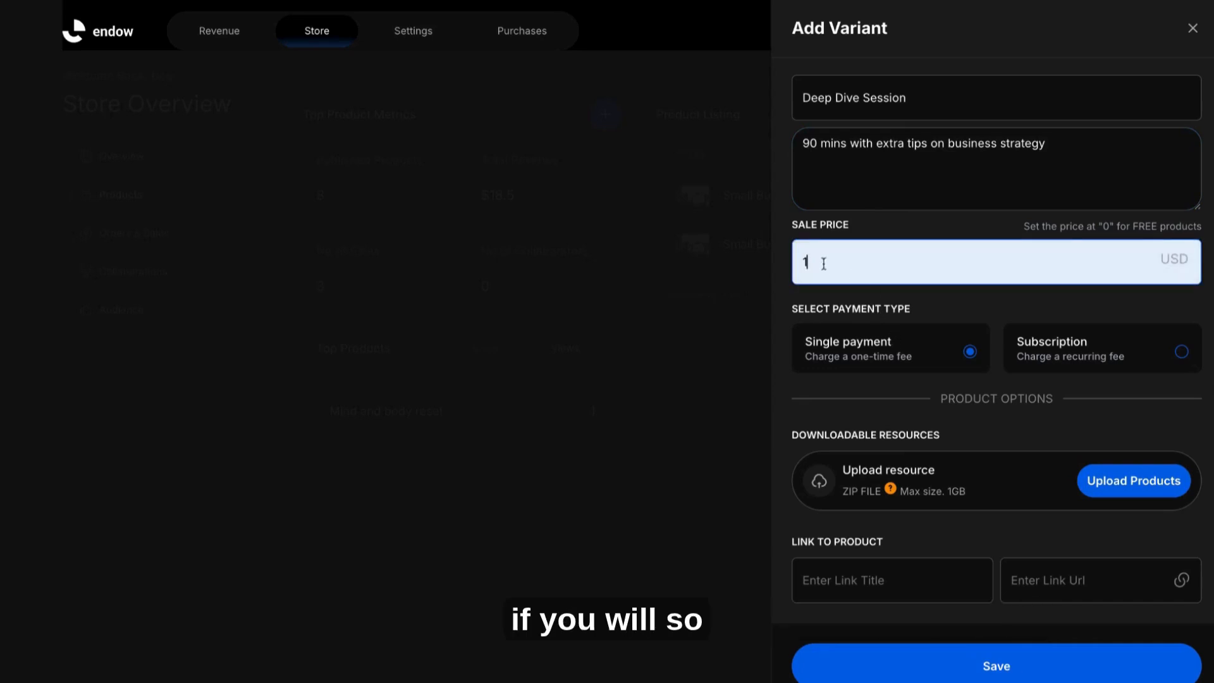
Step: Set the variant's sale price to 1.50 USD and save the Deep Dive Session variant
text(.5)
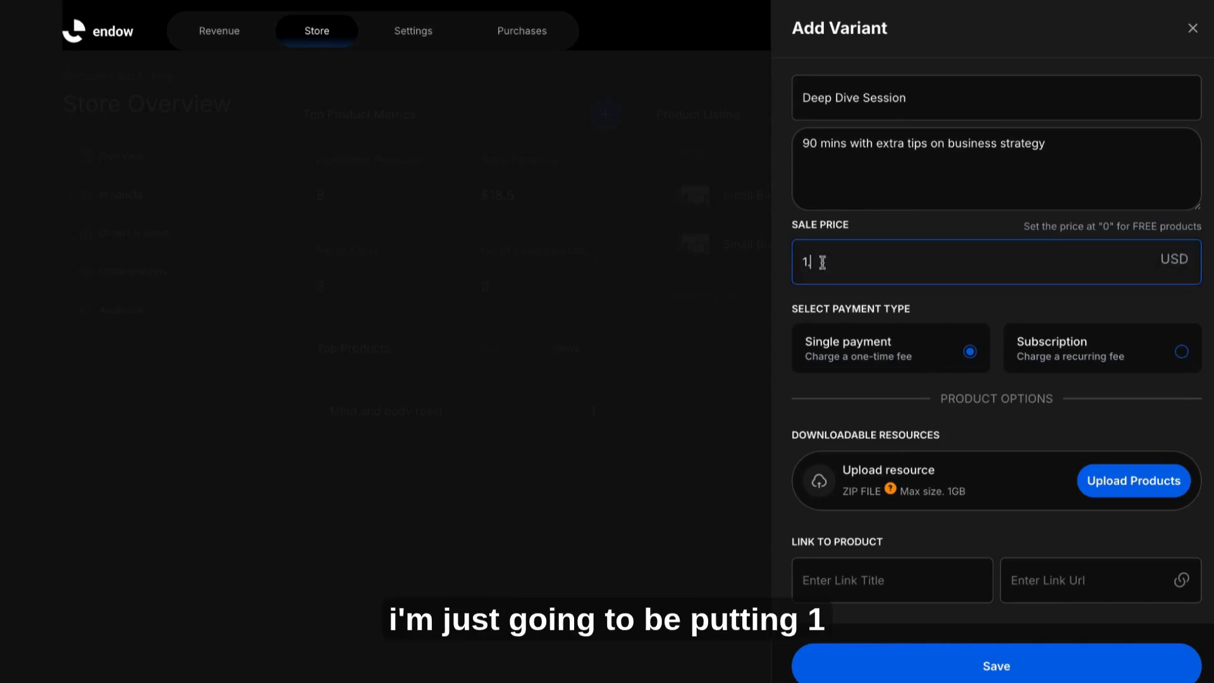
text(0)
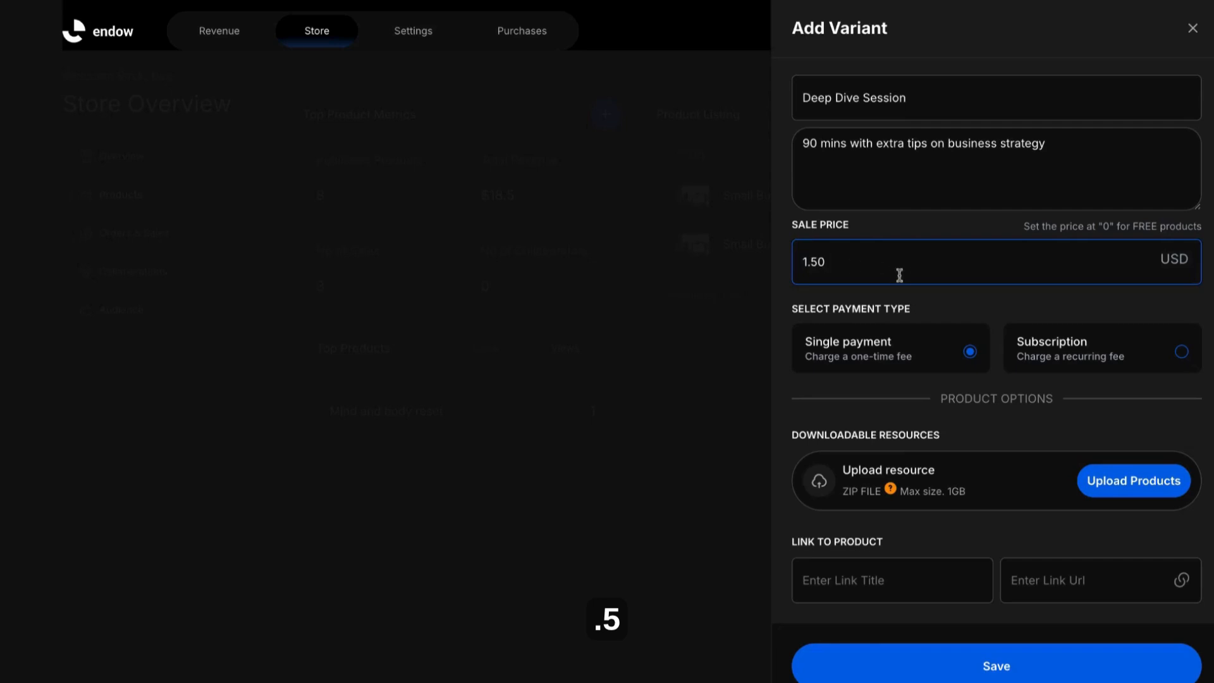
scroll(1070, 328, down, 1)
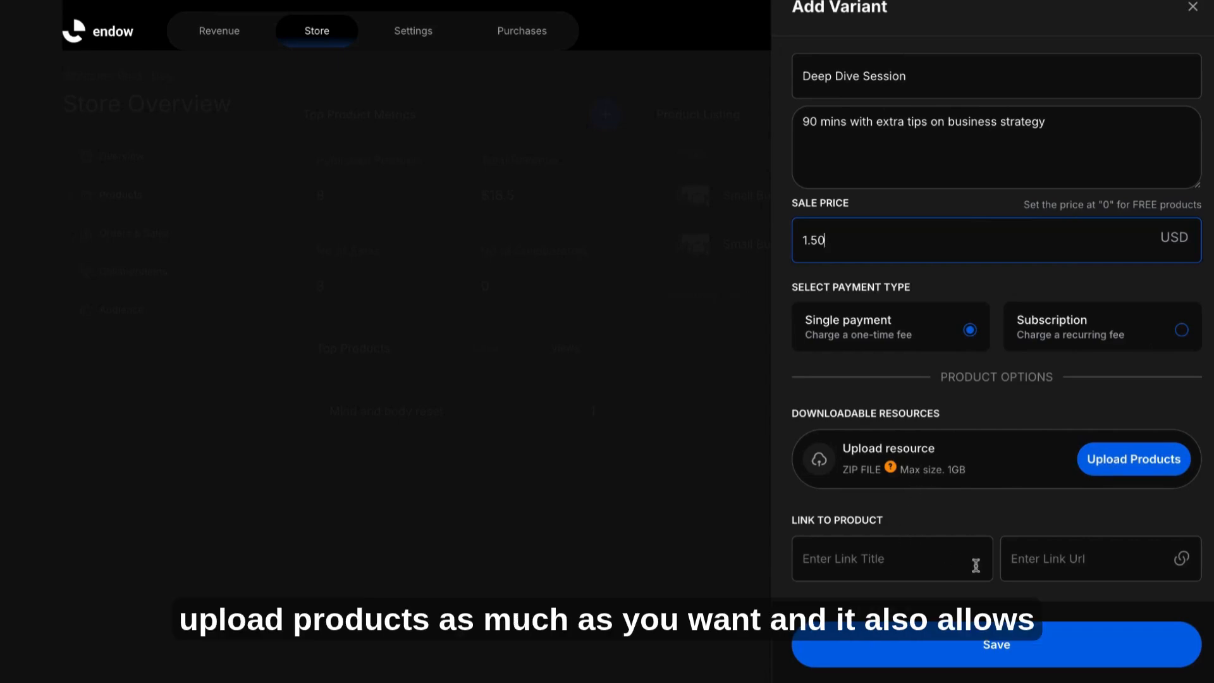
click(1014, 644)
scroll(1040, 397, down, 3)
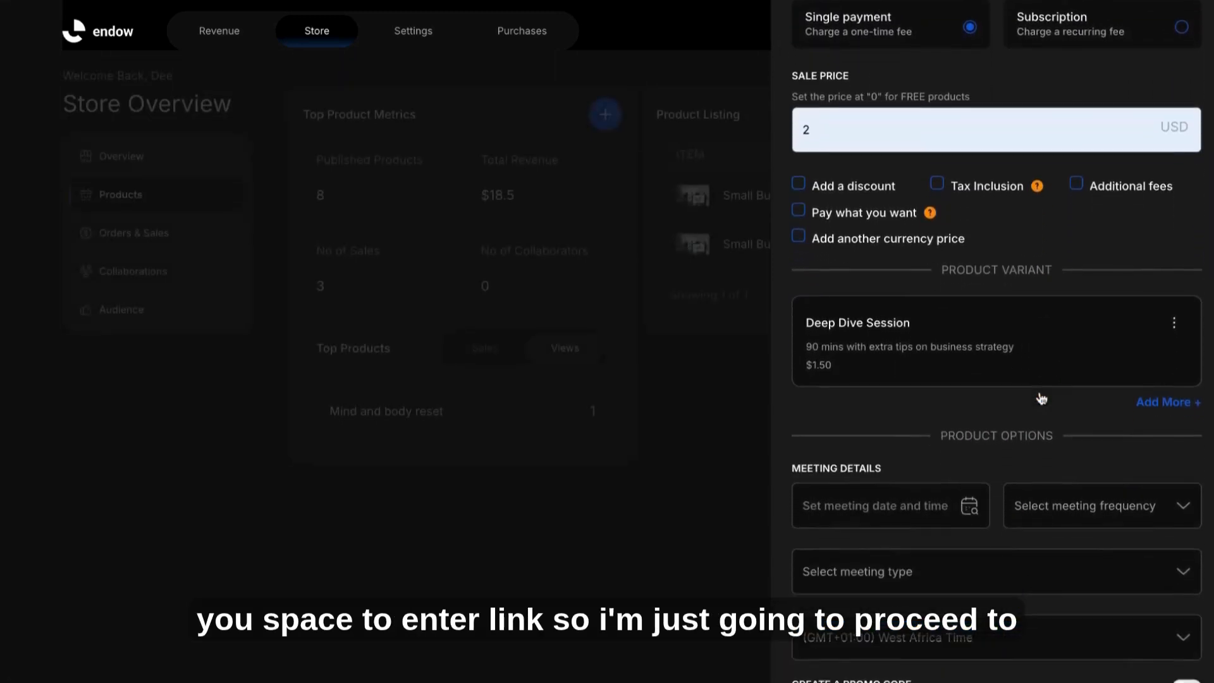
Step: Set the meeting date to August 18th, 2025 and the meeting frequency to One-off
scroll(1040, 397, down, 1)
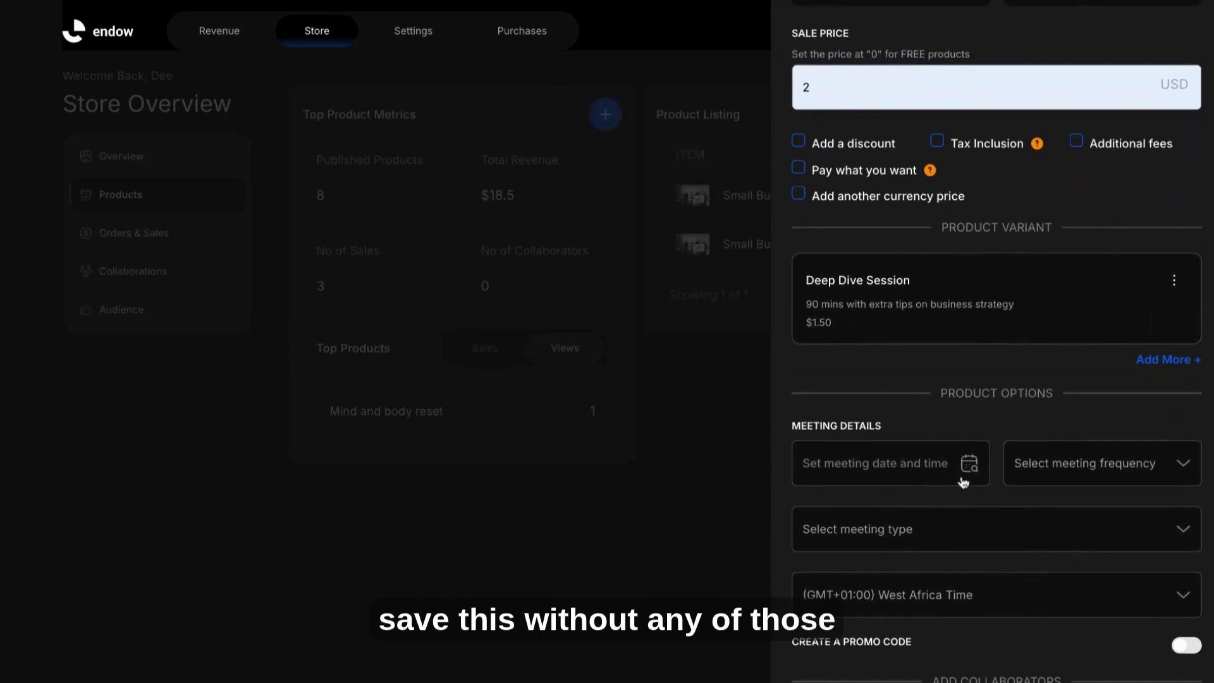
scroll(954, 486, down, 1)
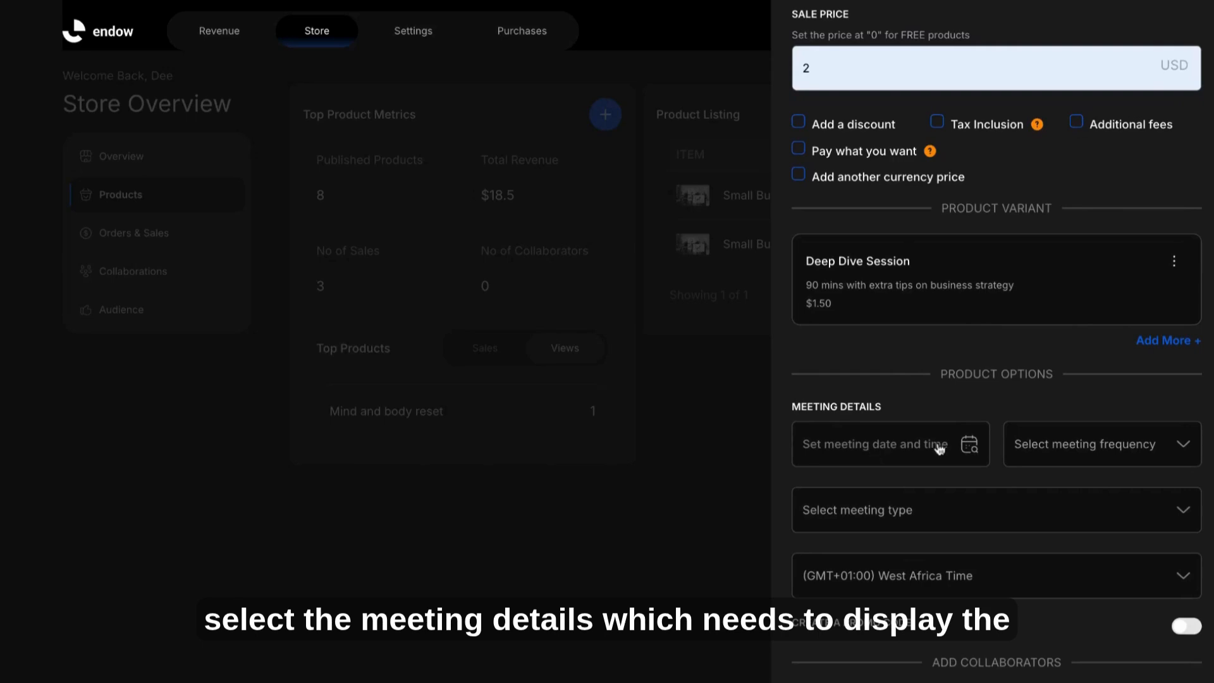
click(969, 443)
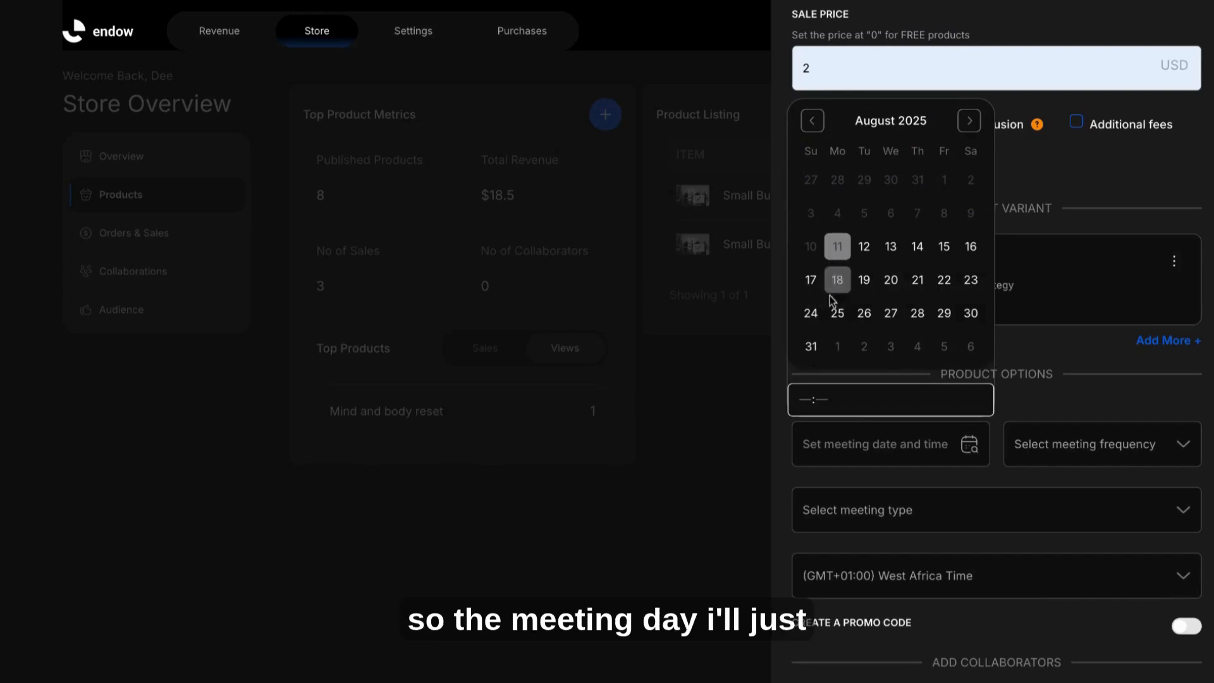
click(842, 278)
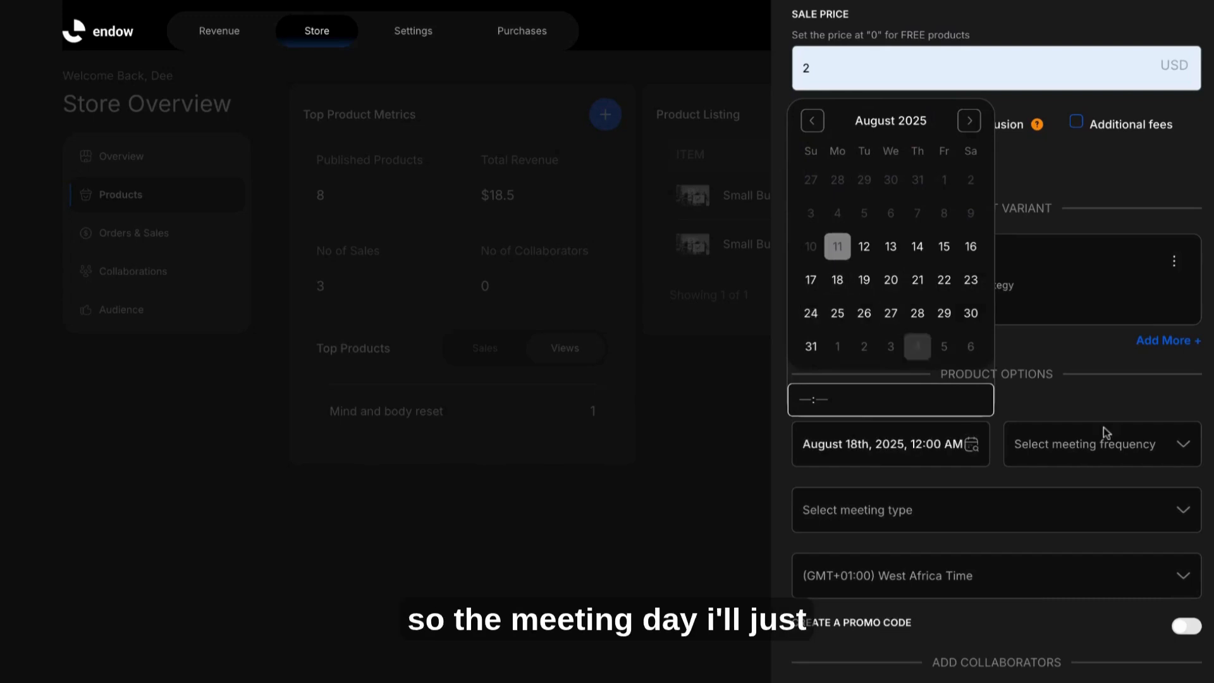
click(1091, 445)
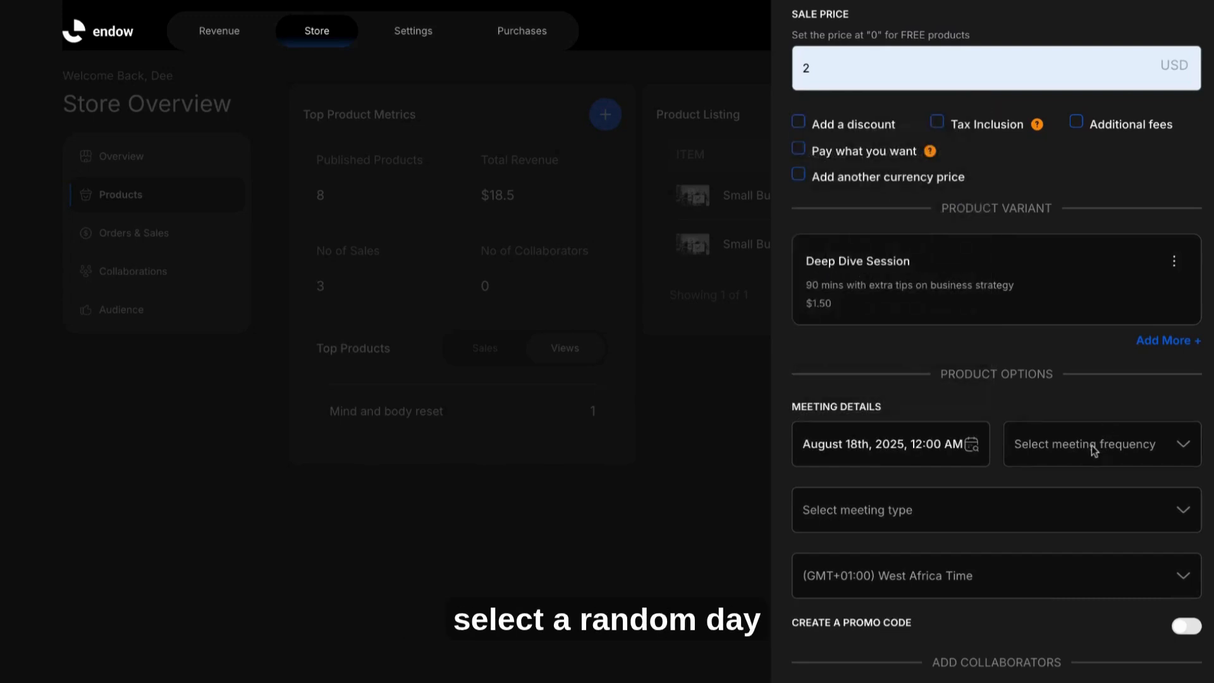
click(1054, 459)
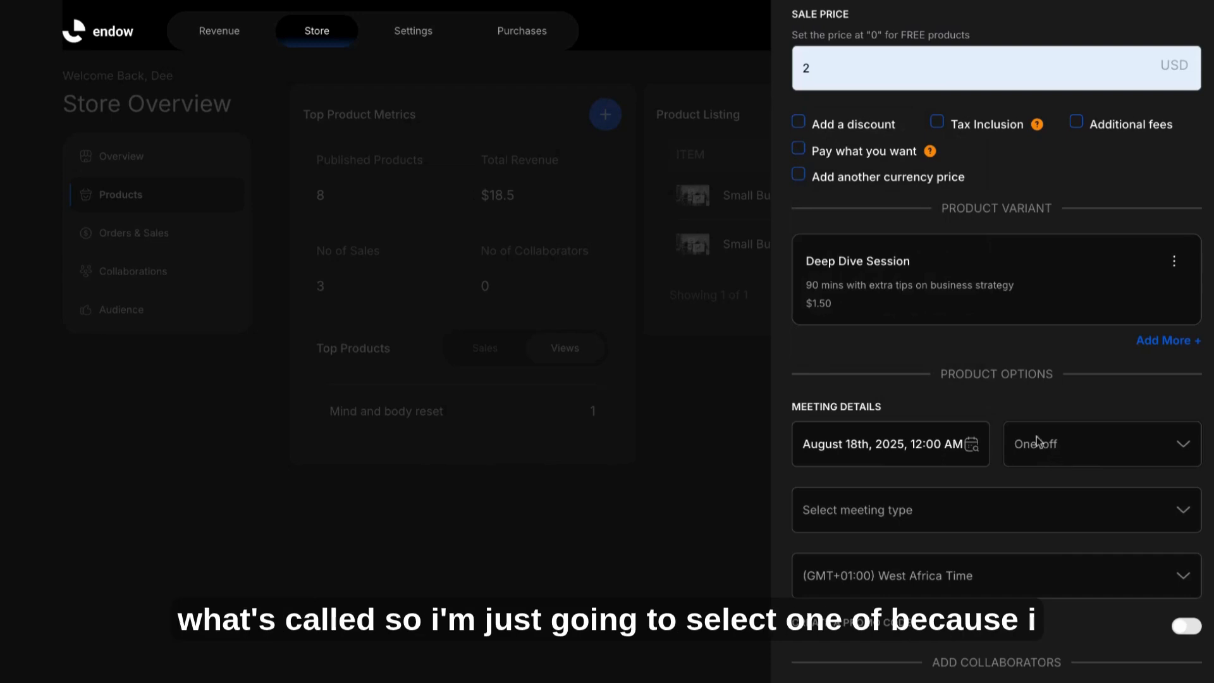
Step: Set the meeting type to Physical & Virtual and the time zone to (GMT+02:00) Central Africa Time
scroll(962, 480, down, 2)
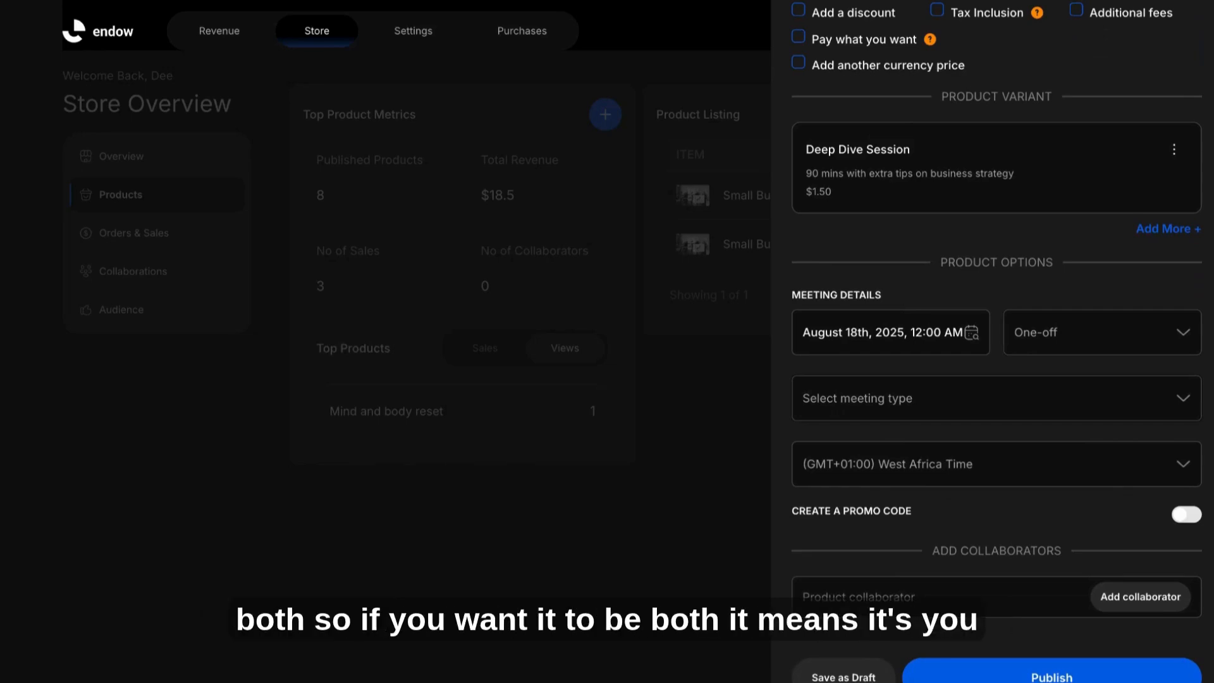
click(908, 447)
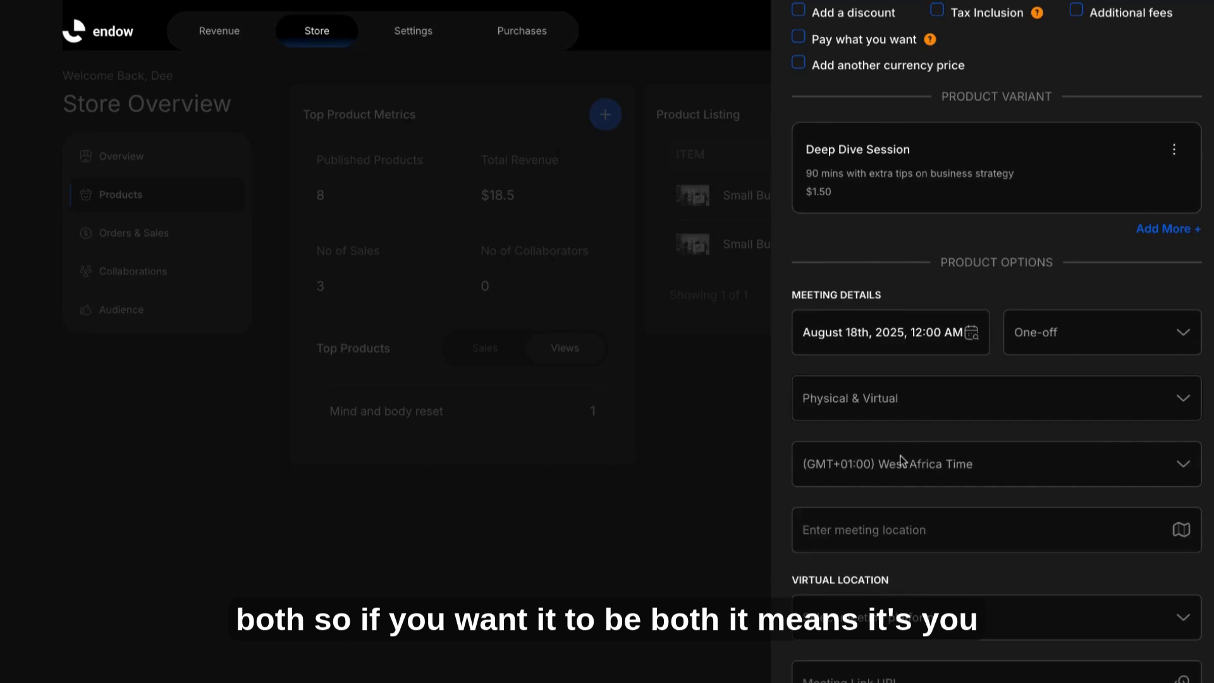
click(904, 491)
scroll(905, 471, down, 2)
click(889, 423)
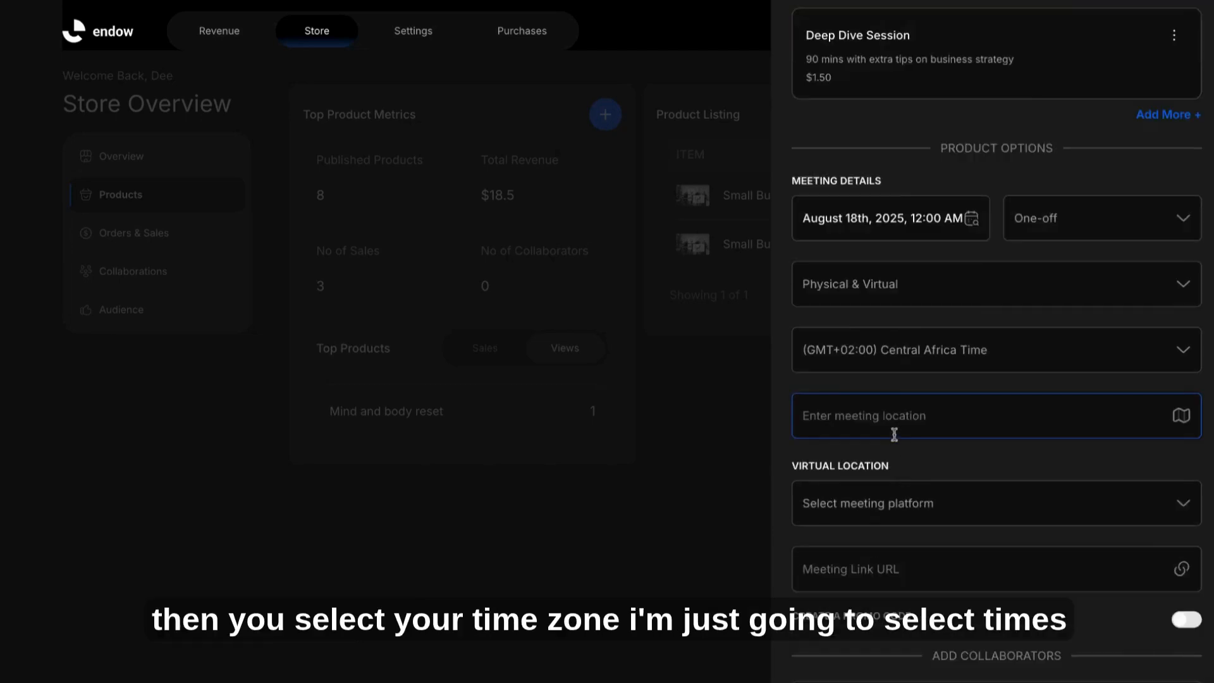
Step: Set the meeting location to Civic Centre, Lagos and the virtual location to Google Meet with the pasted meeting link
click(904, 457)
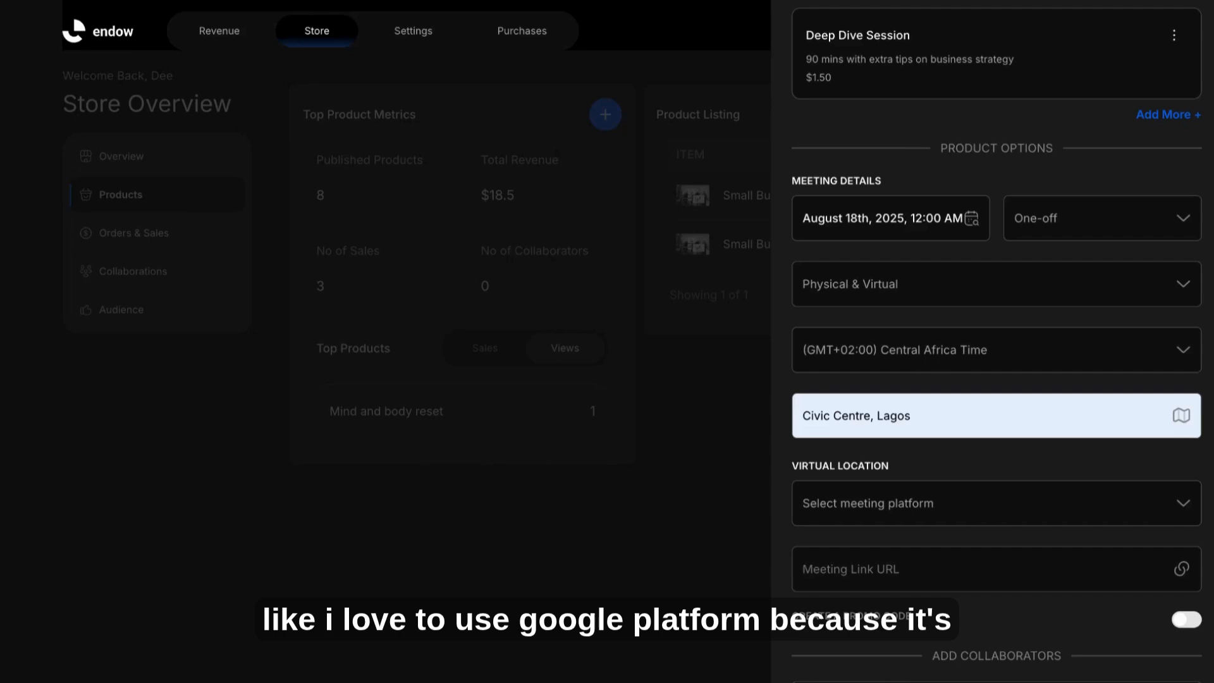
click(963, 505)
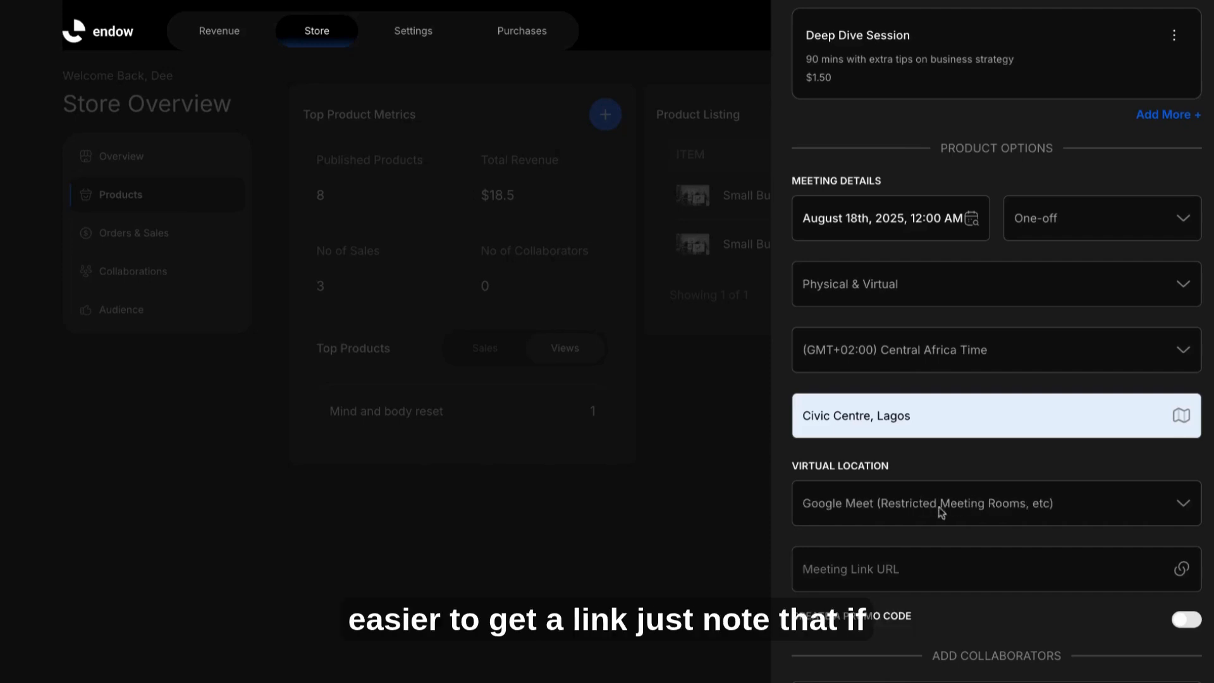
click(917, 571)
text(https://meet.google.com/jsg-eswc-bgy)
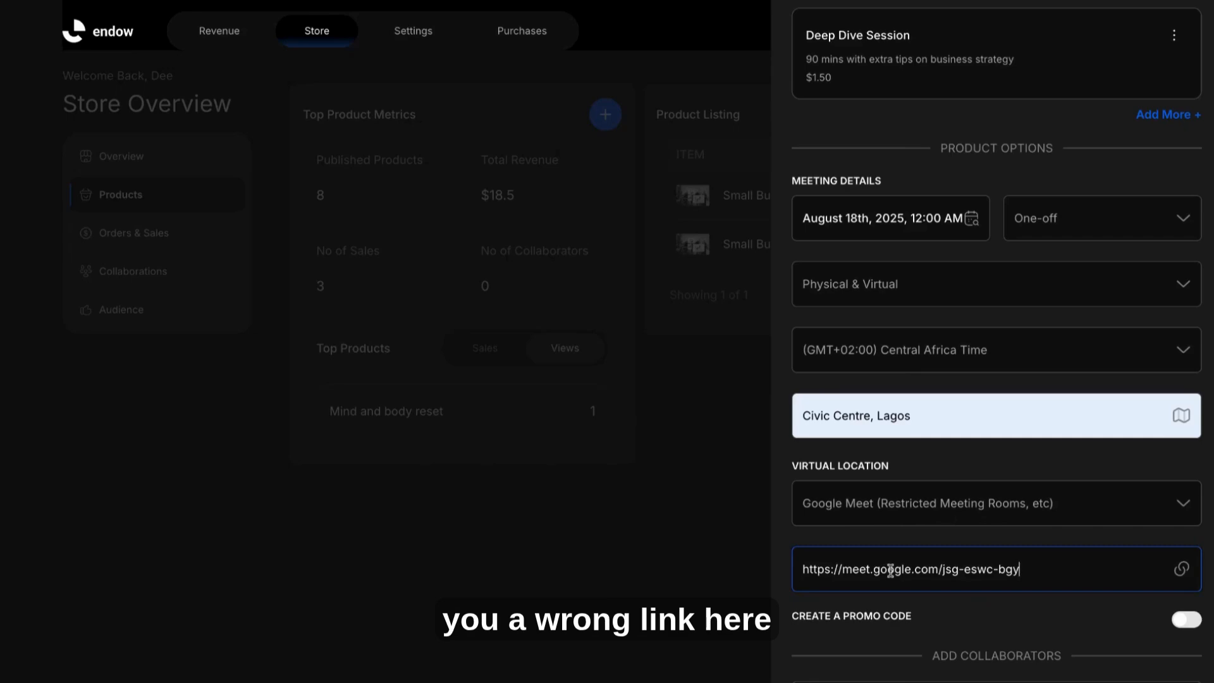
scroll(973, 587, down, 2)
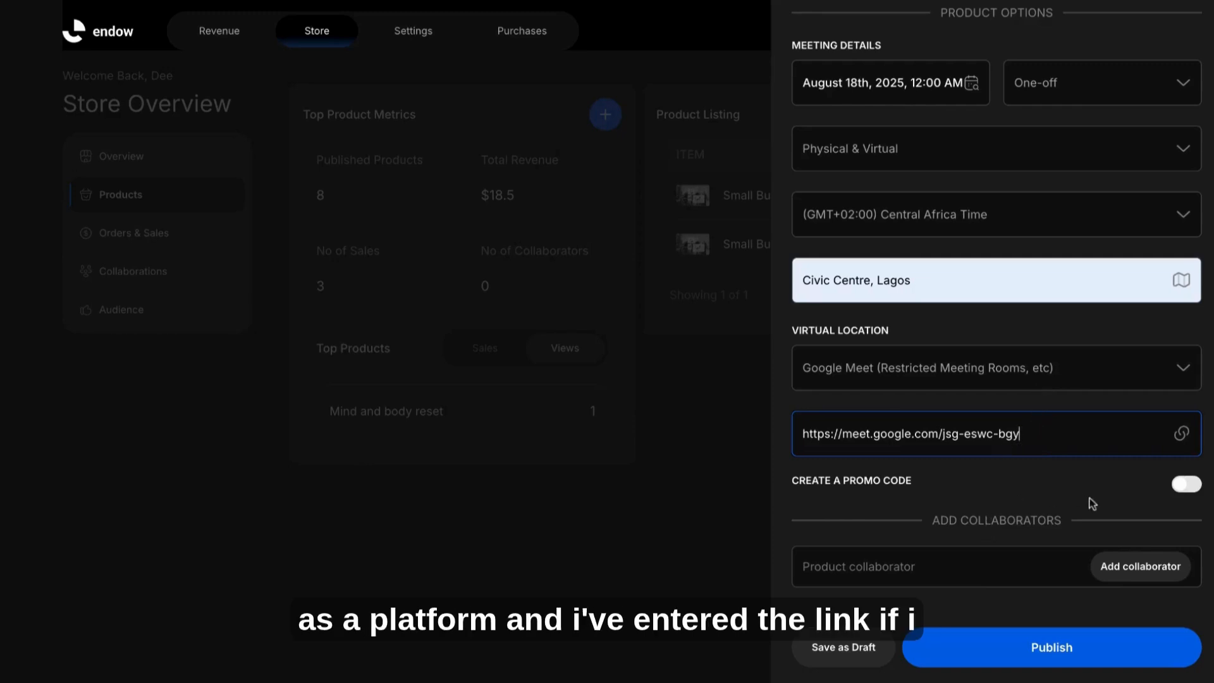
click(1179, 488)
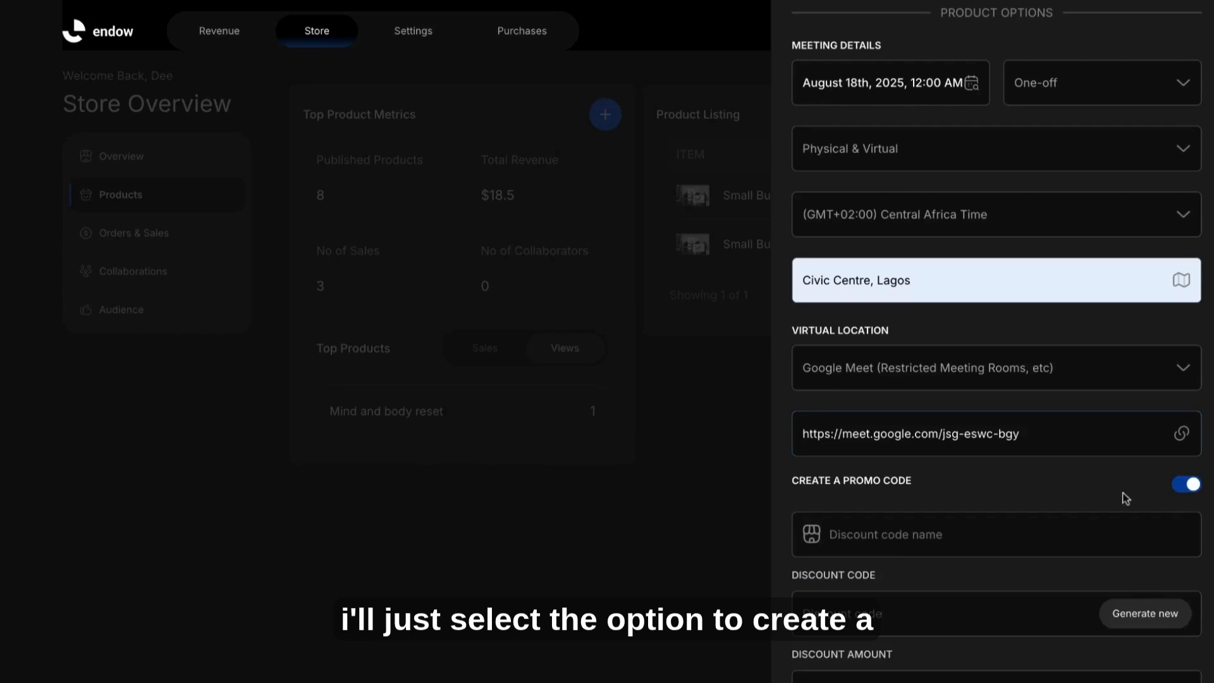
scroll(999, 523, down, 2)
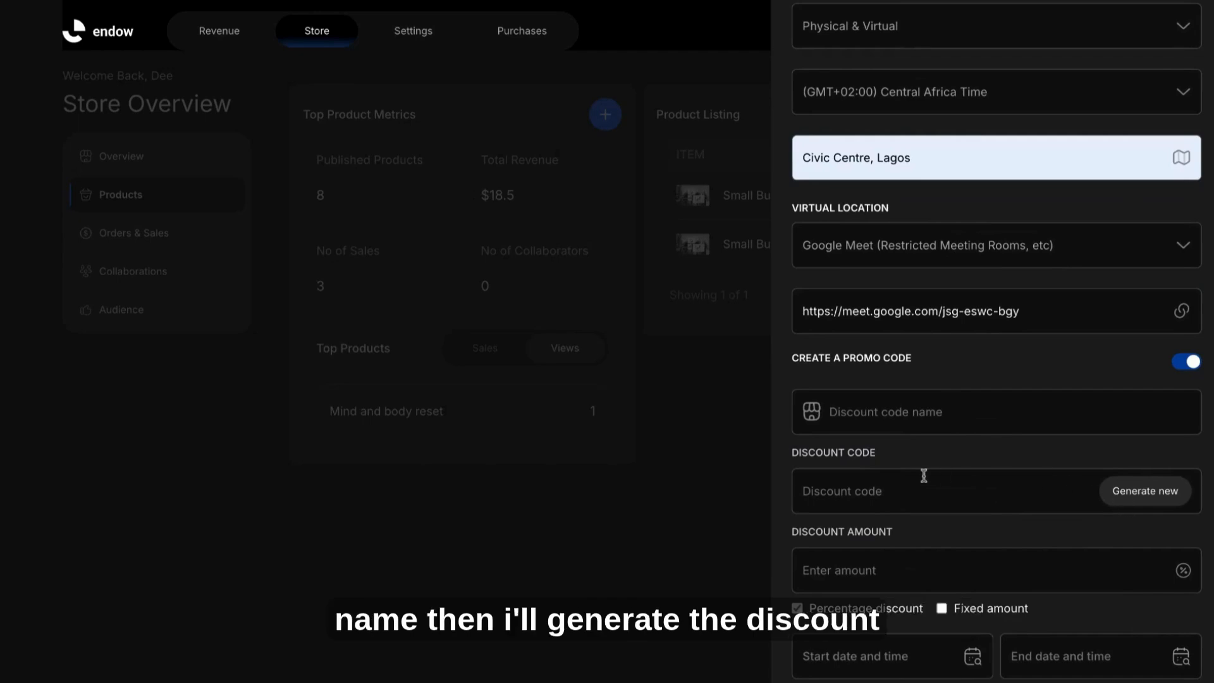
scroll(909, 483, down, 1)
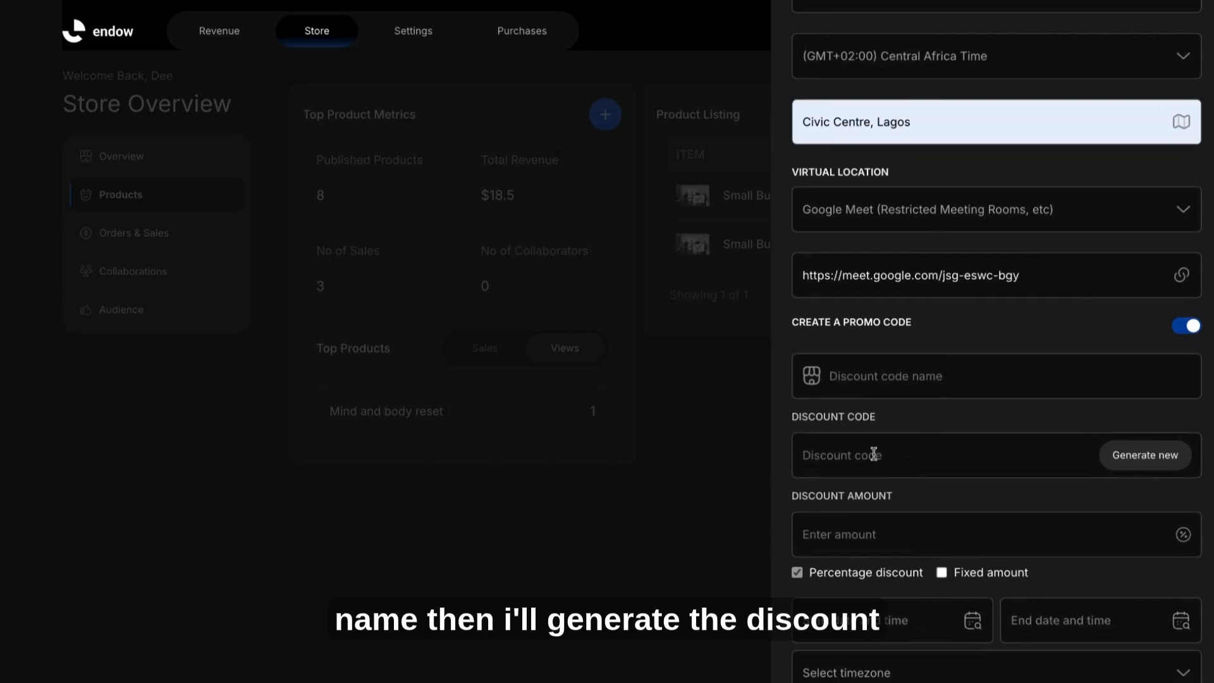
scroll(873, 454, down, 2)
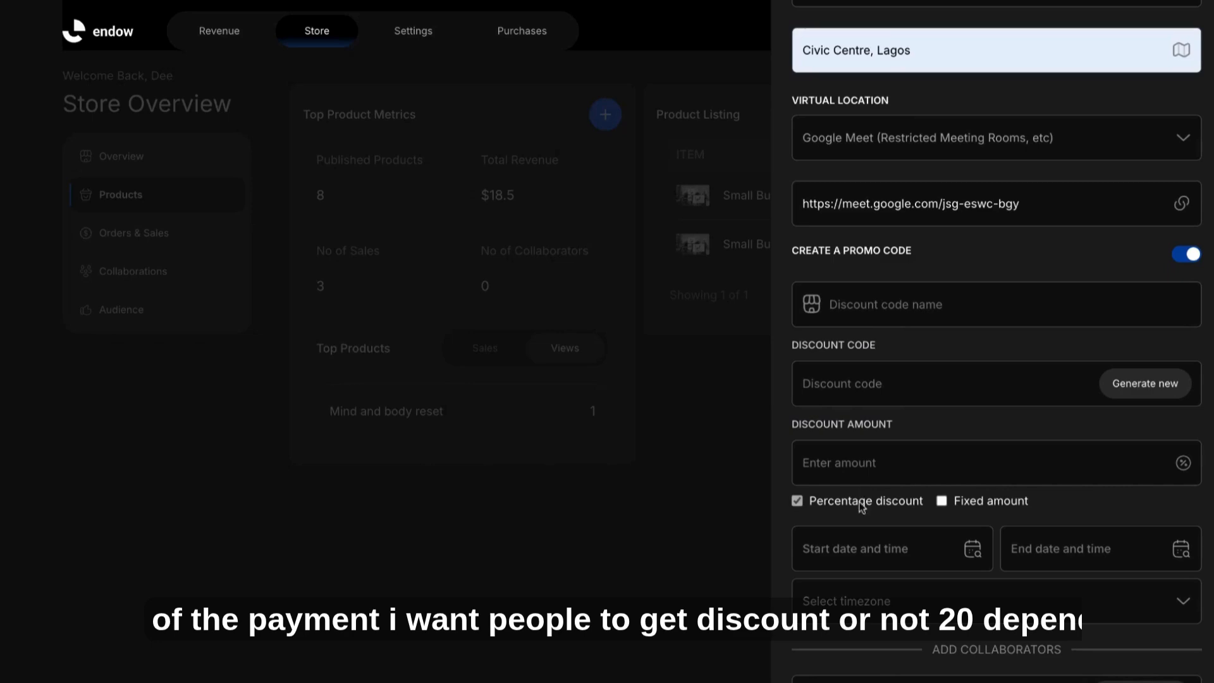
scroll(876, 556, down, 2)
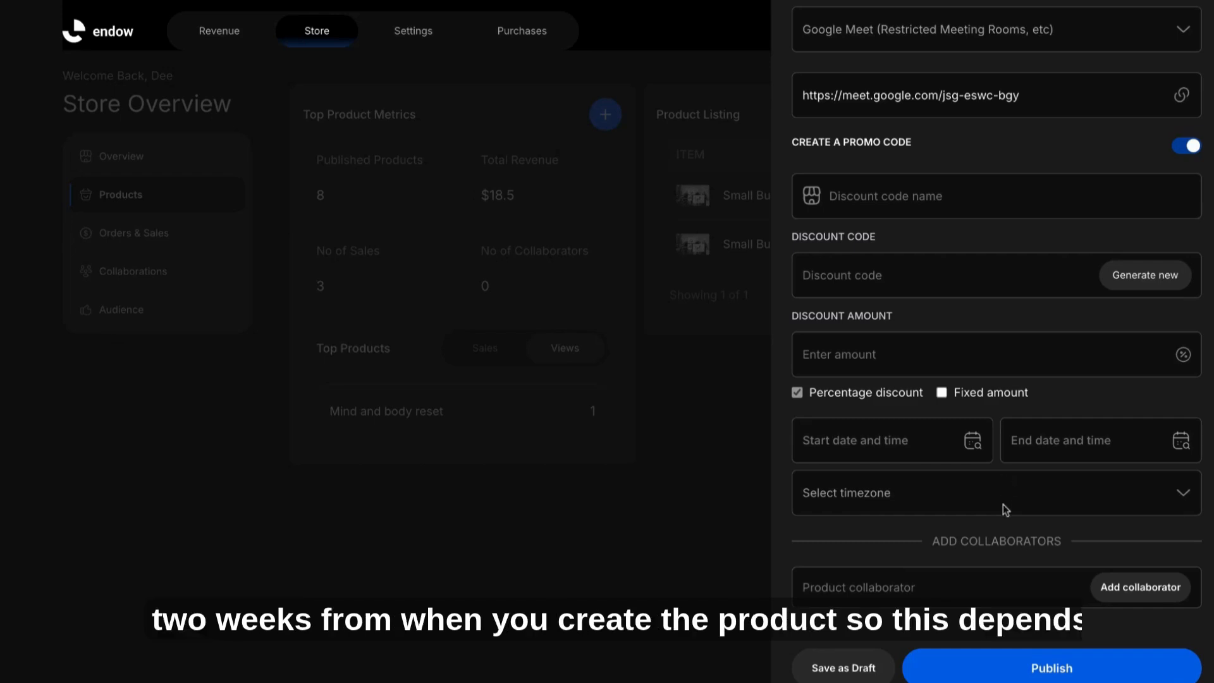
scroll(1006, 509, down, 1)
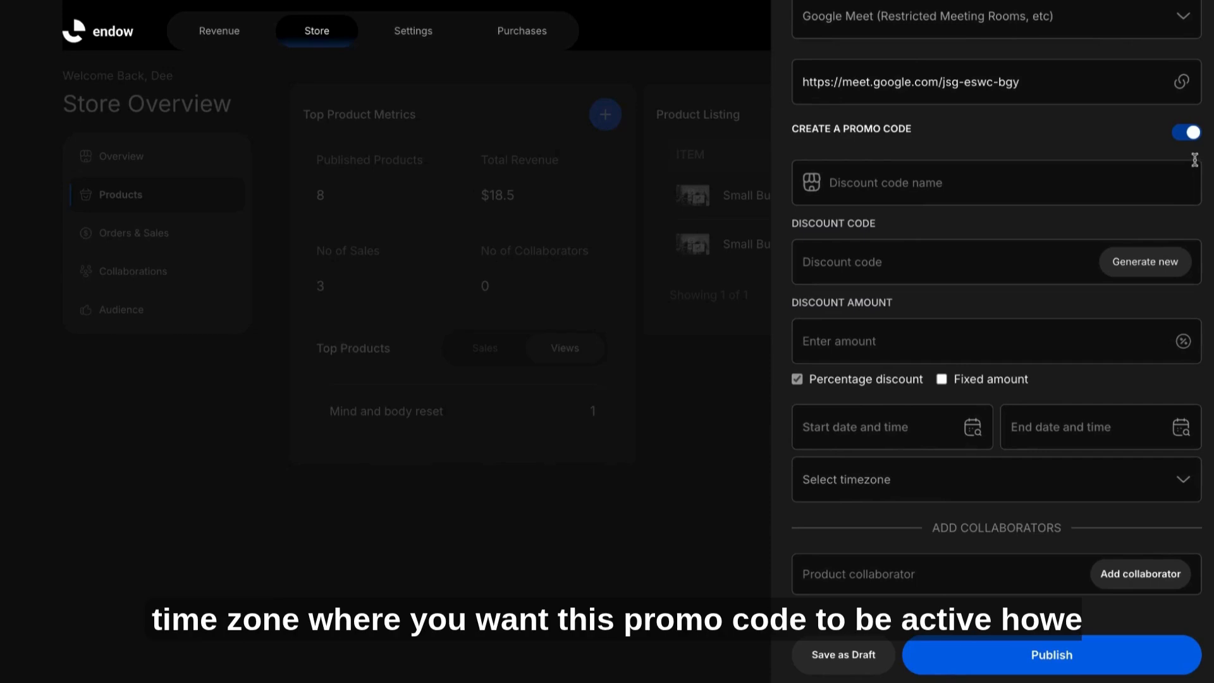
click(1192, 133)
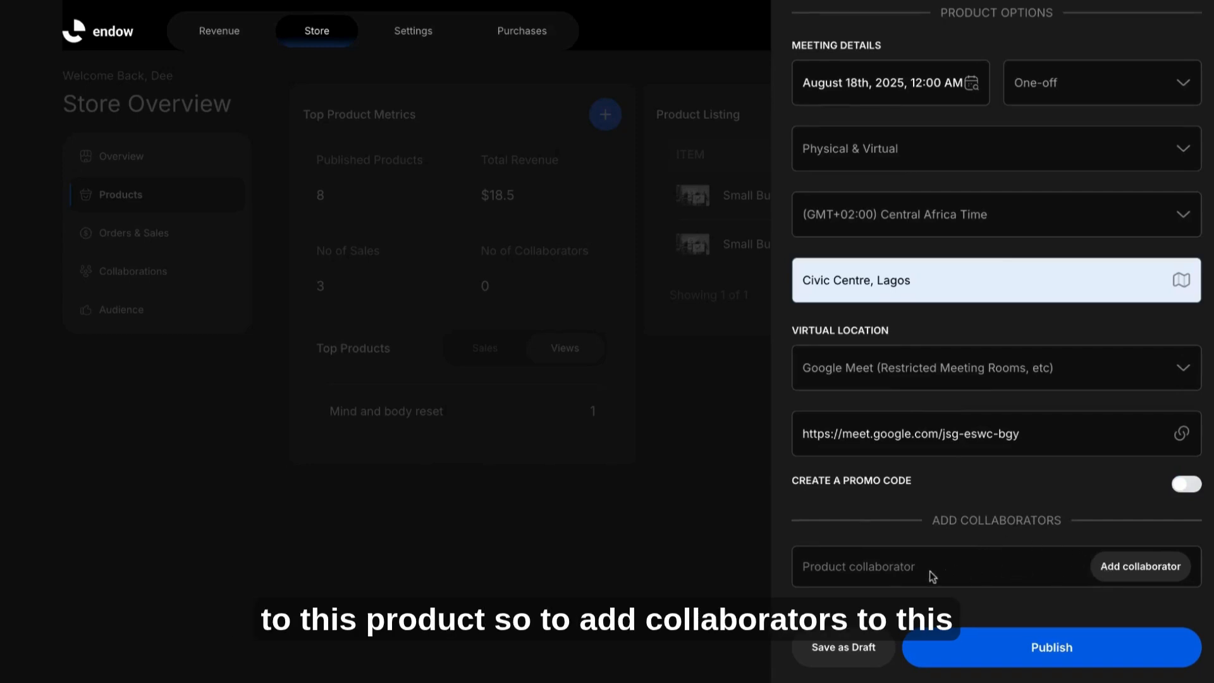
Step: Add a product collaborator by entering the collaborator's e-mail address with a 20% percentage split
click(1122, 566)
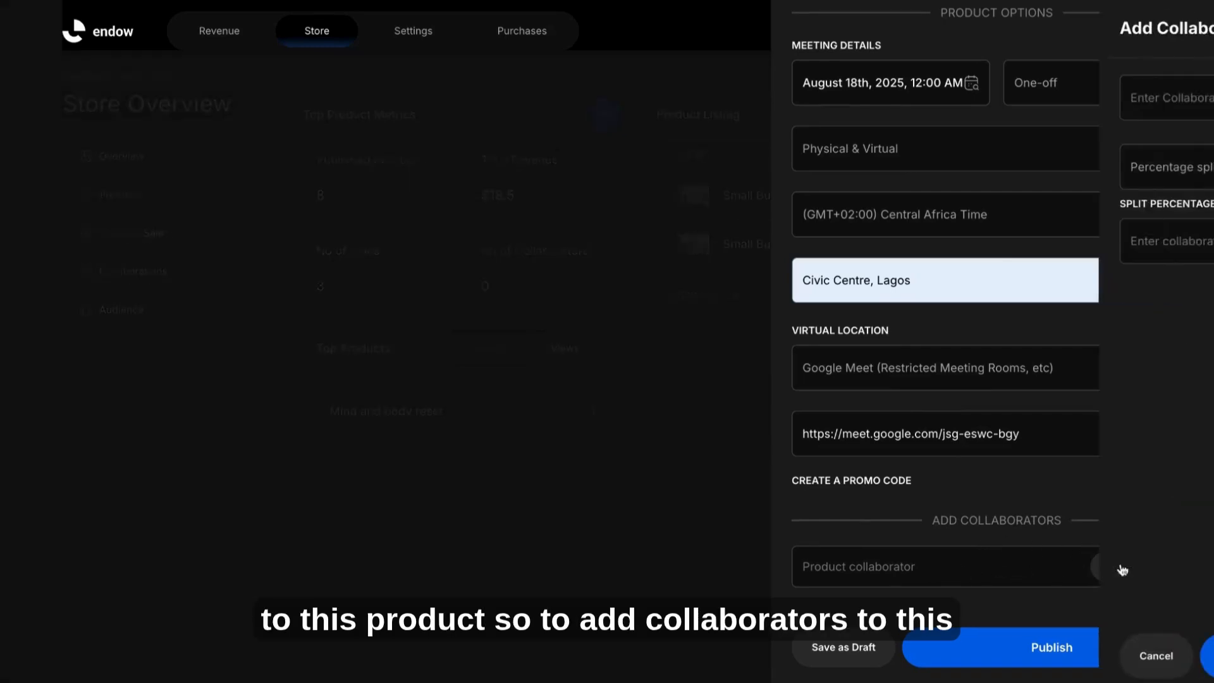
click(921, 101)
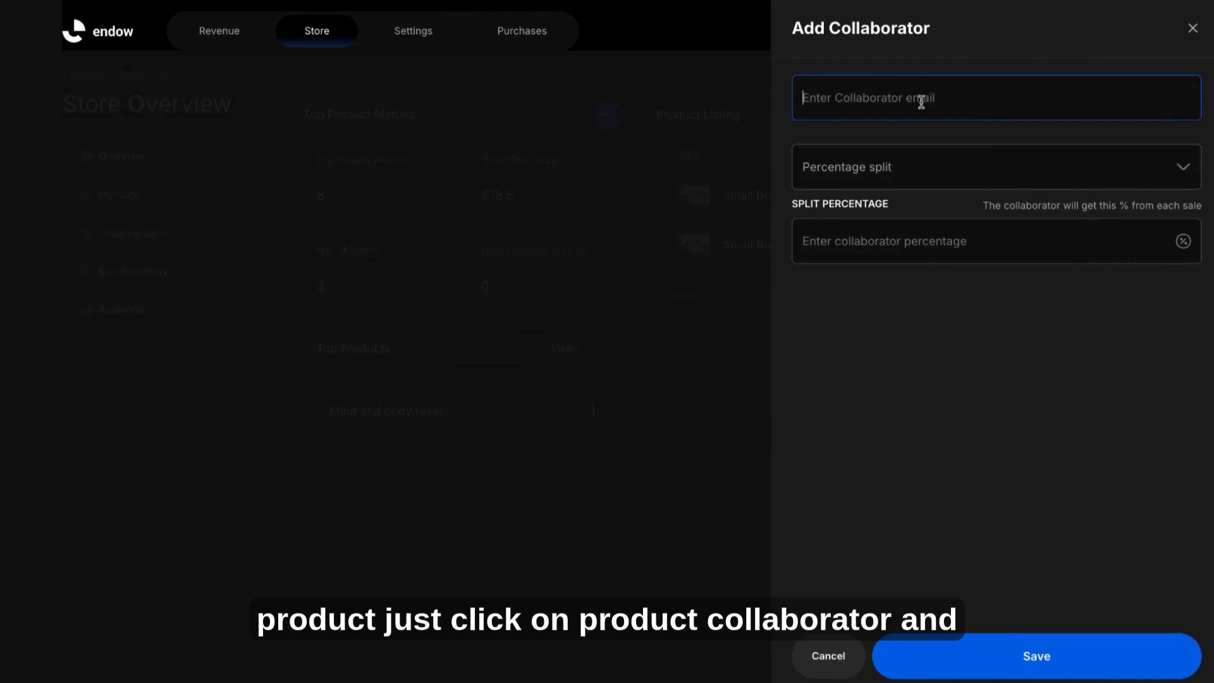
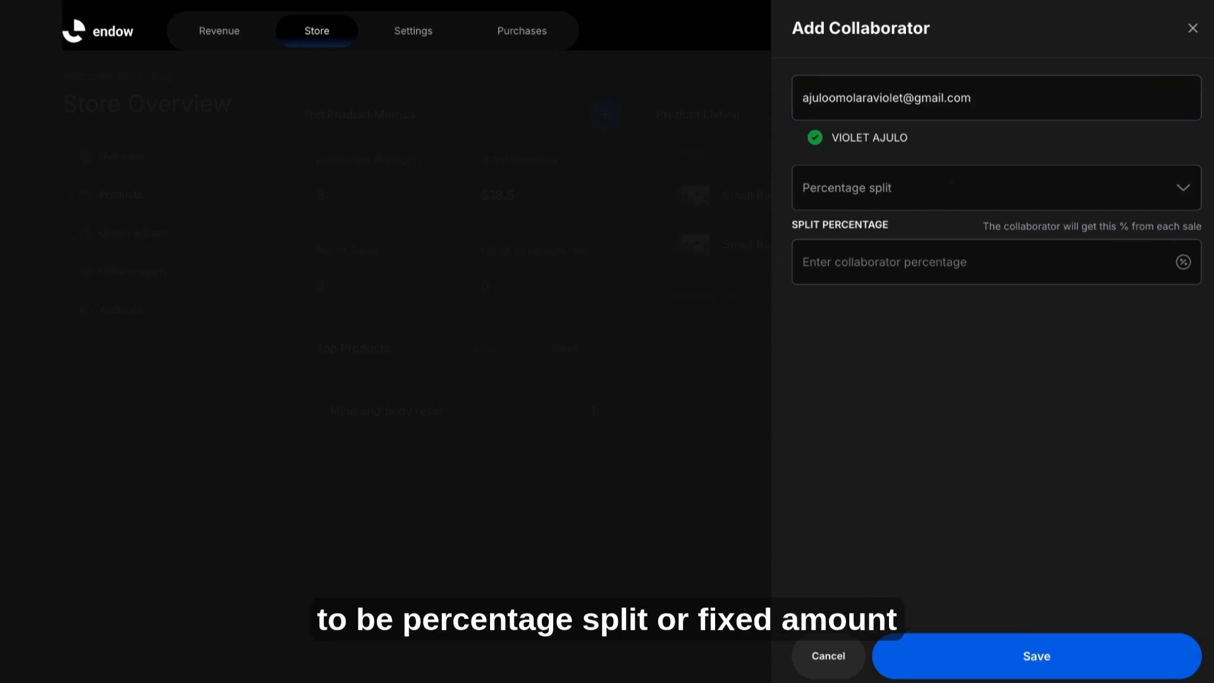
click(859, 261)
text(20)
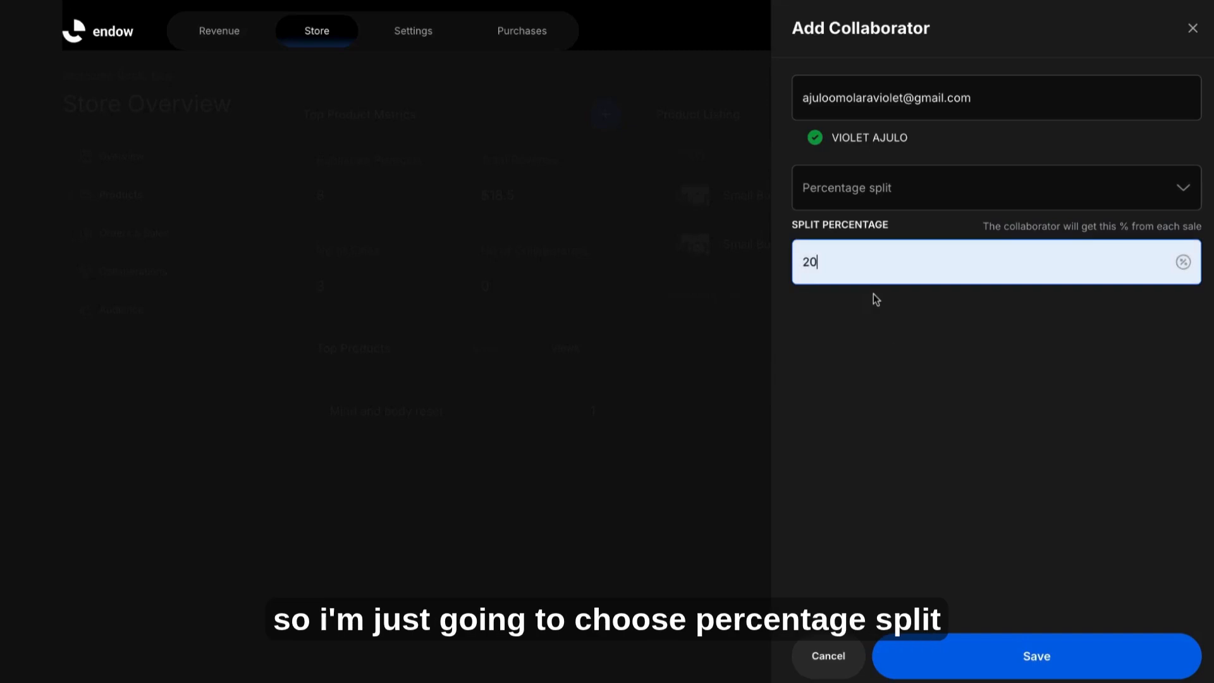
click(997, 657)
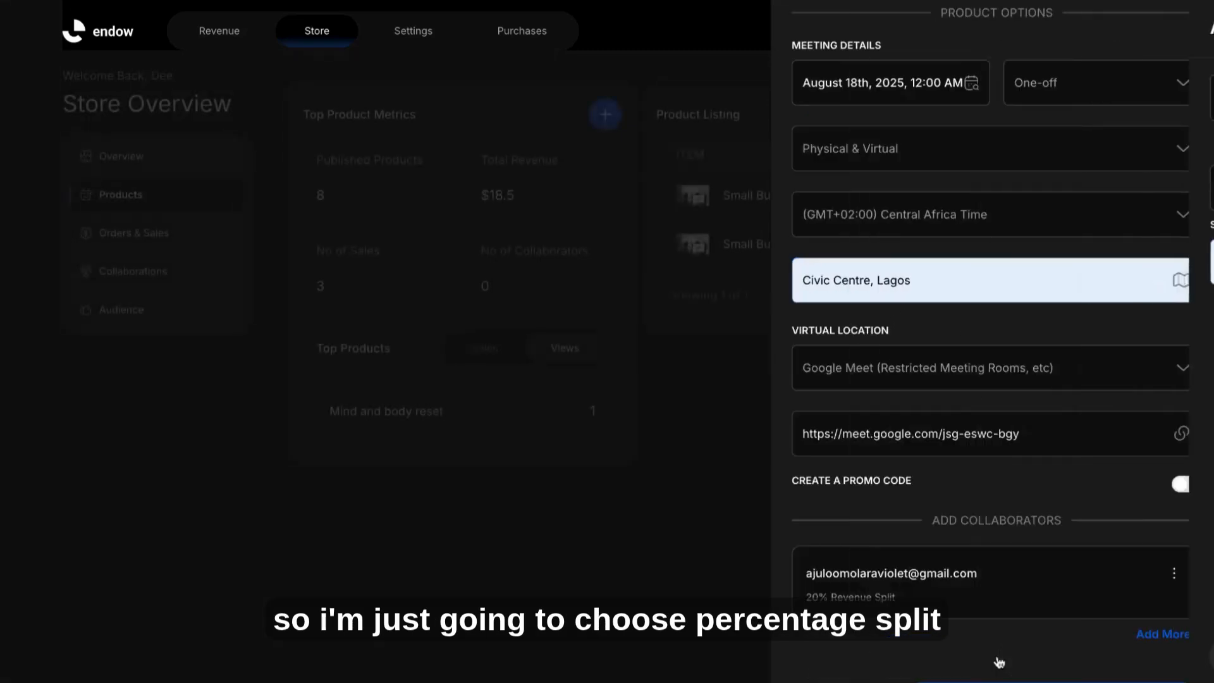
Step: Publish the meeting product
scroll(988, 507, down, 1)
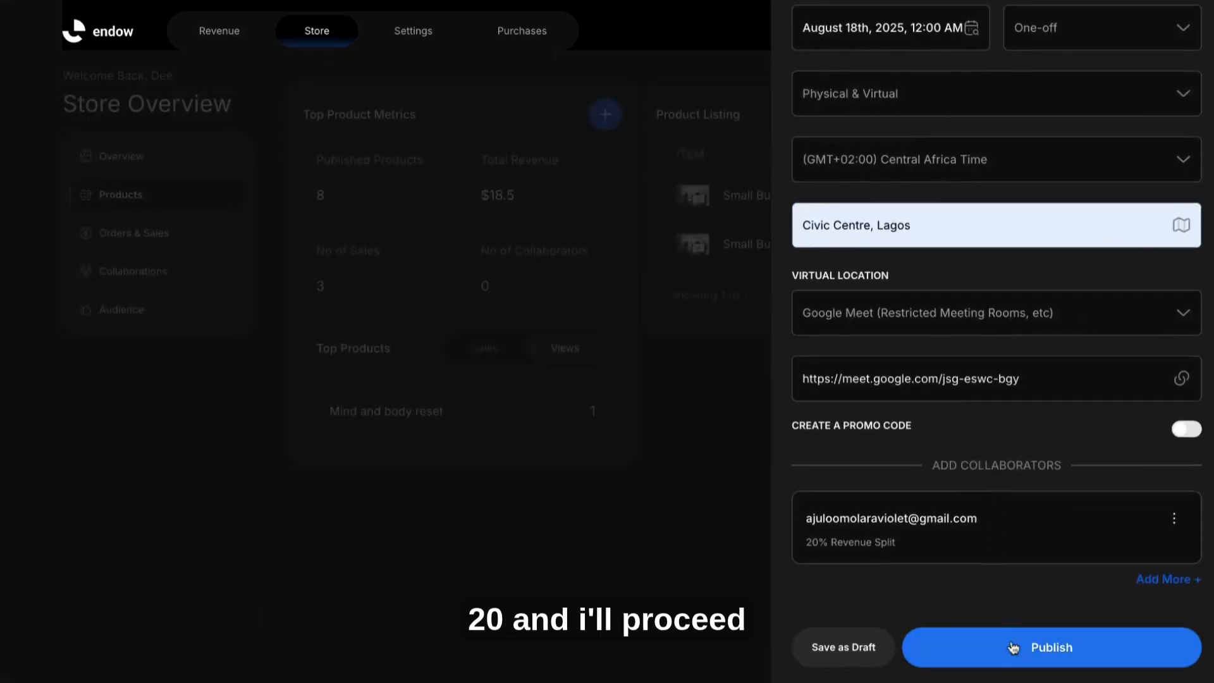
click(1013, 651)
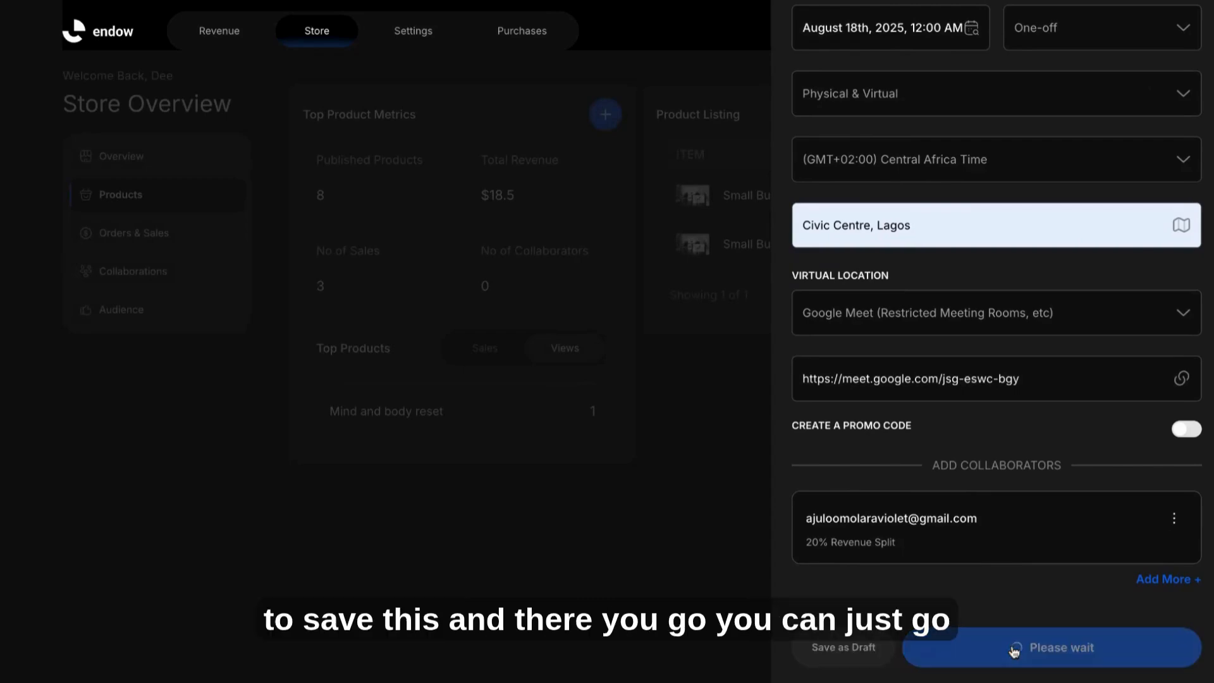